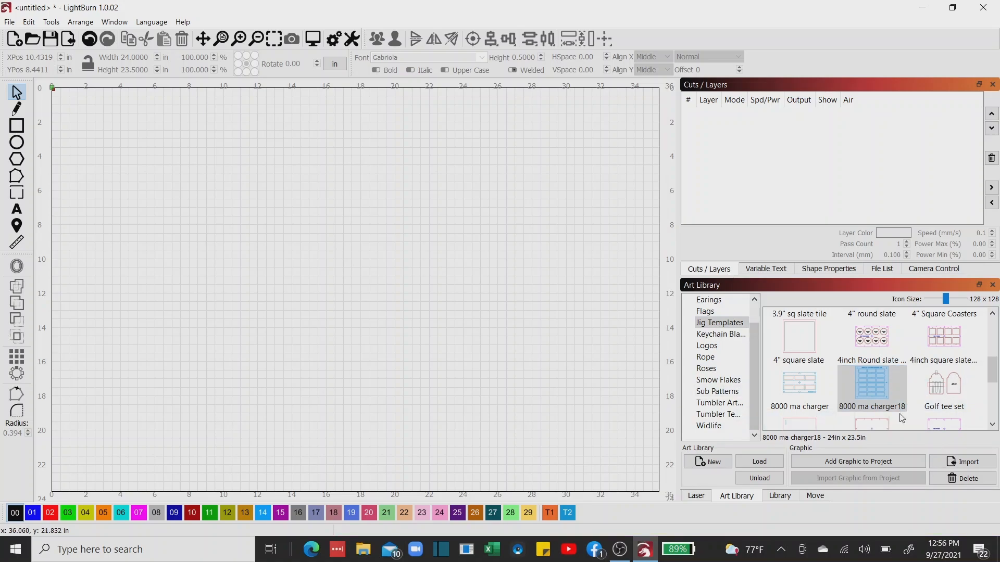
# - Place the 2 and 3 inch round patch jig top from the Jig Templates art library mid-workspace and deselect it
pyautogui.moveTo(991, 370); pyautogui.dragTo(988, 343)
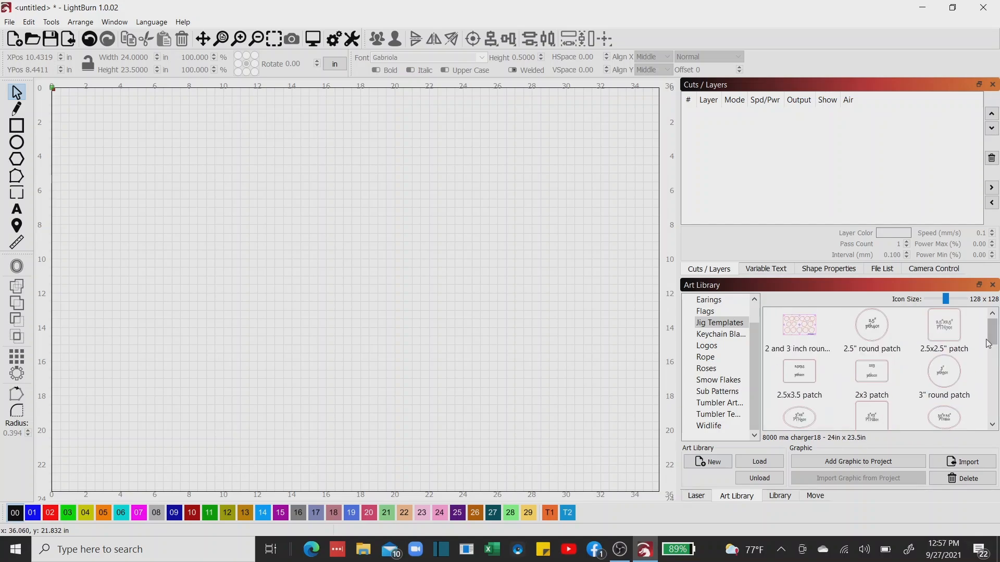
pyautogui.click(718, 415)
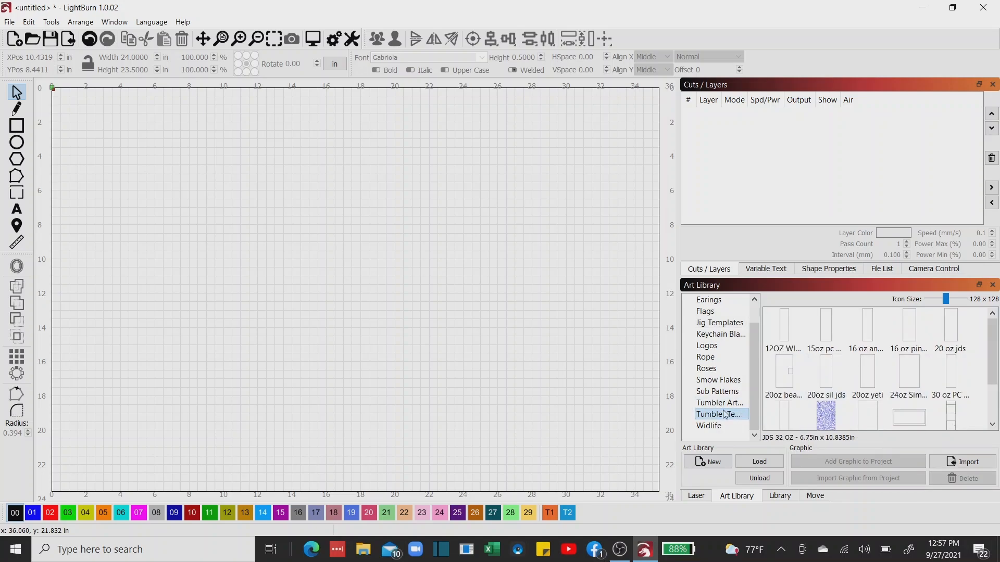
pyautogui.click(704, 326)
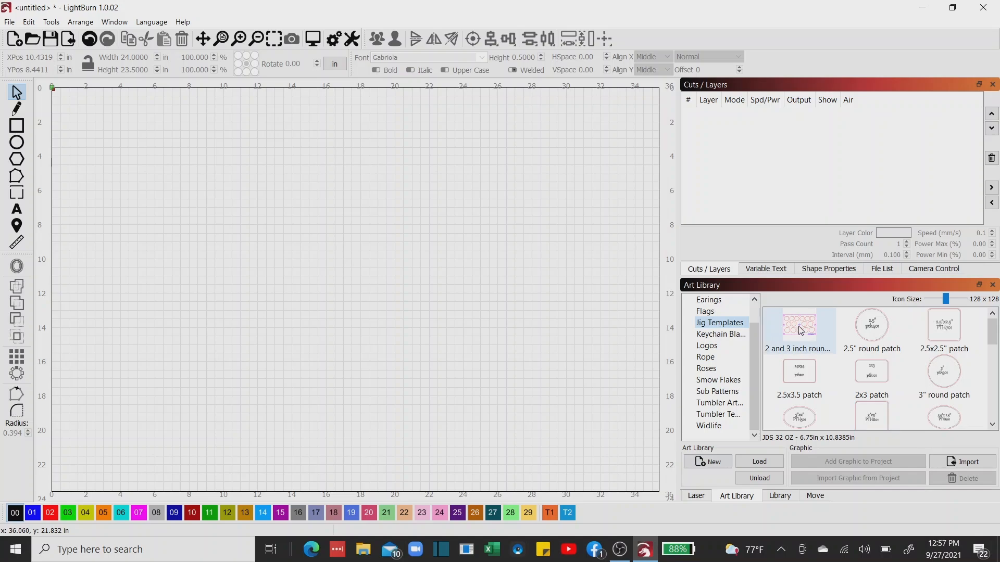
pyautogui.moveTo(801, 330); pyautogui.dragTo(361, 283)
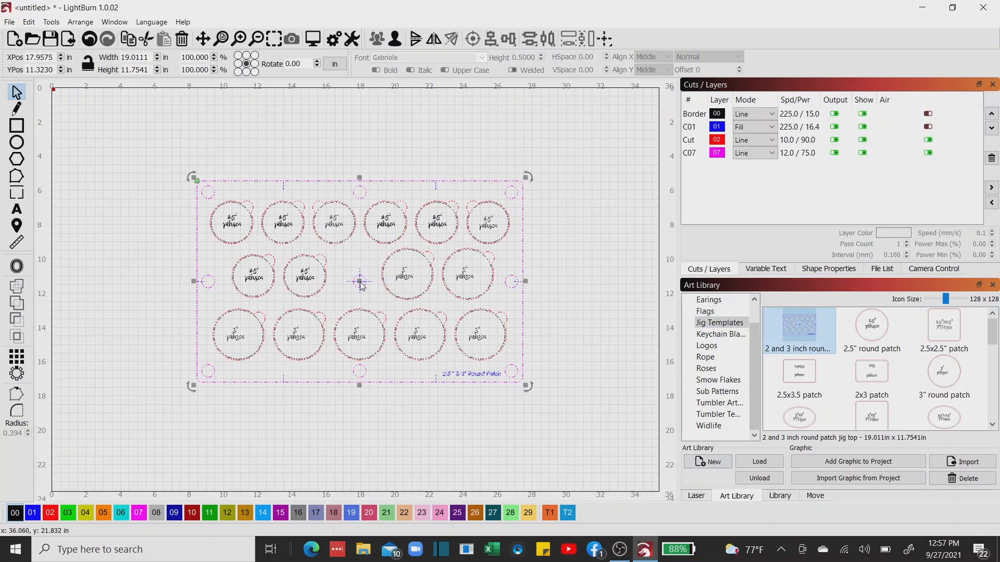
pyautogui.click(609, 260)
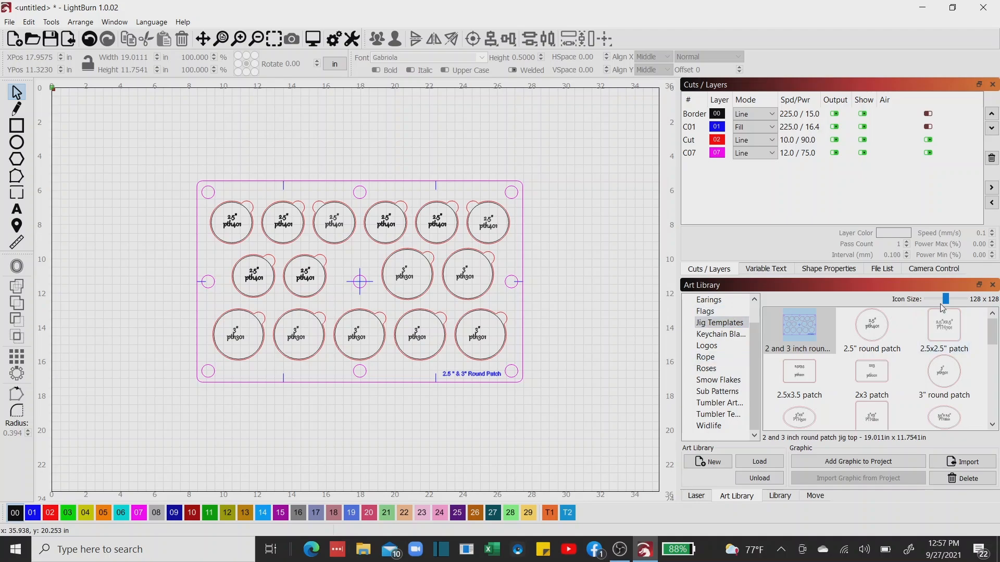
# - Set the art library icon size to 64 x 64 and place New Logo 2 from the Logos category beside the jig
pyautogui.moveTo(946, 303); pyautogui.dragTo(952, 305)
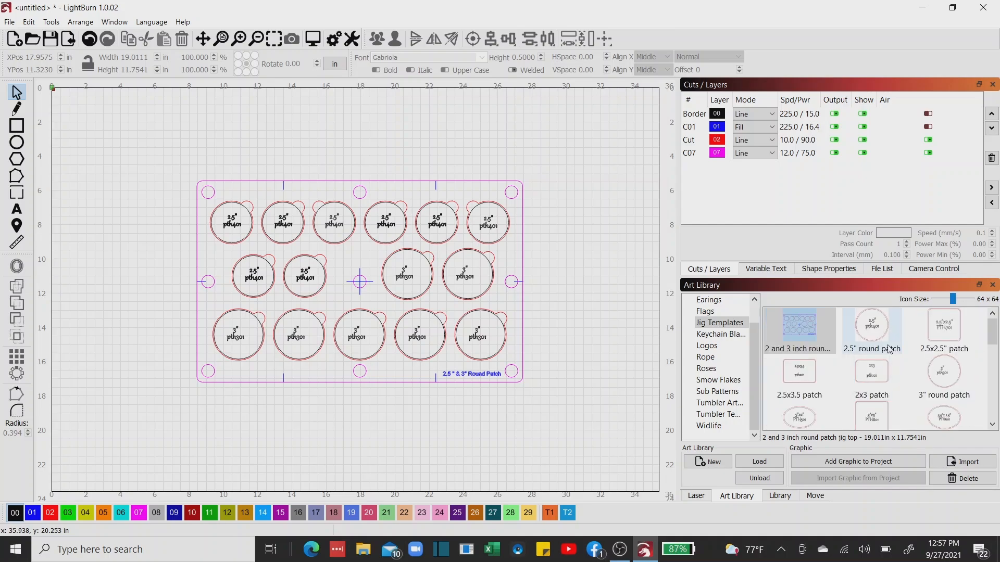
pyautogui.click(710, 425)
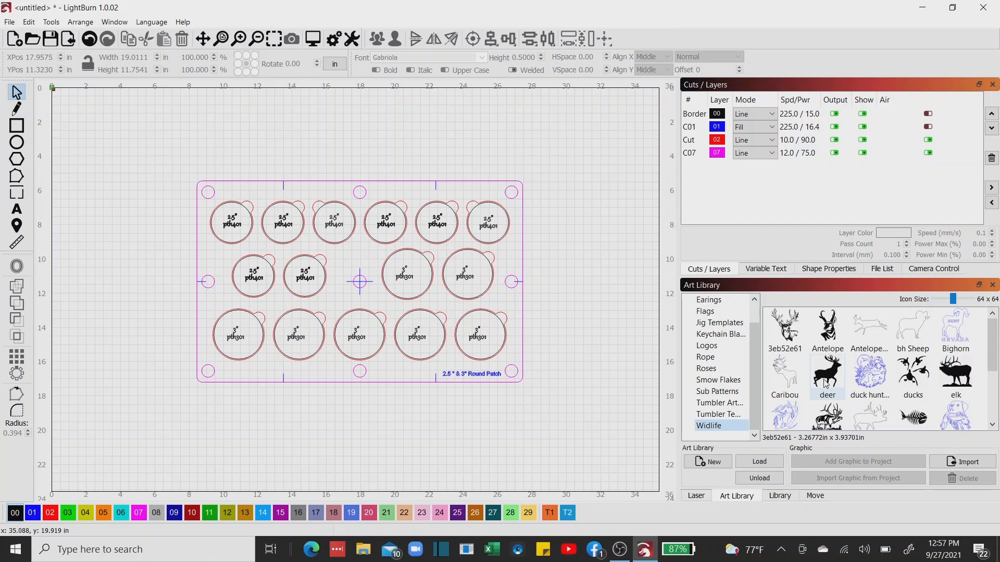
pyautogui.click(707, 345)
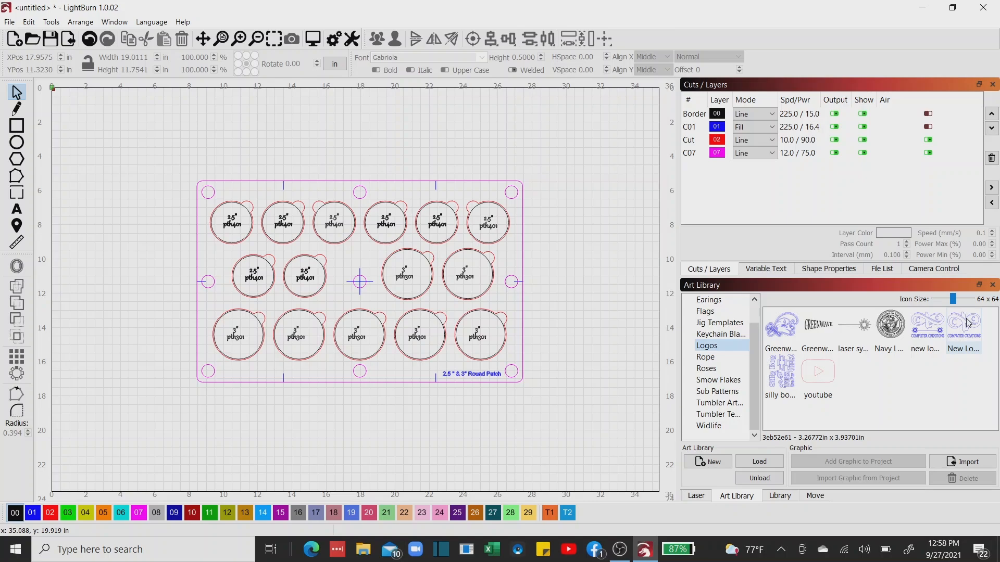
pyautogui.moveTo(968, 323); pyautogui.dragTo(609, 348)
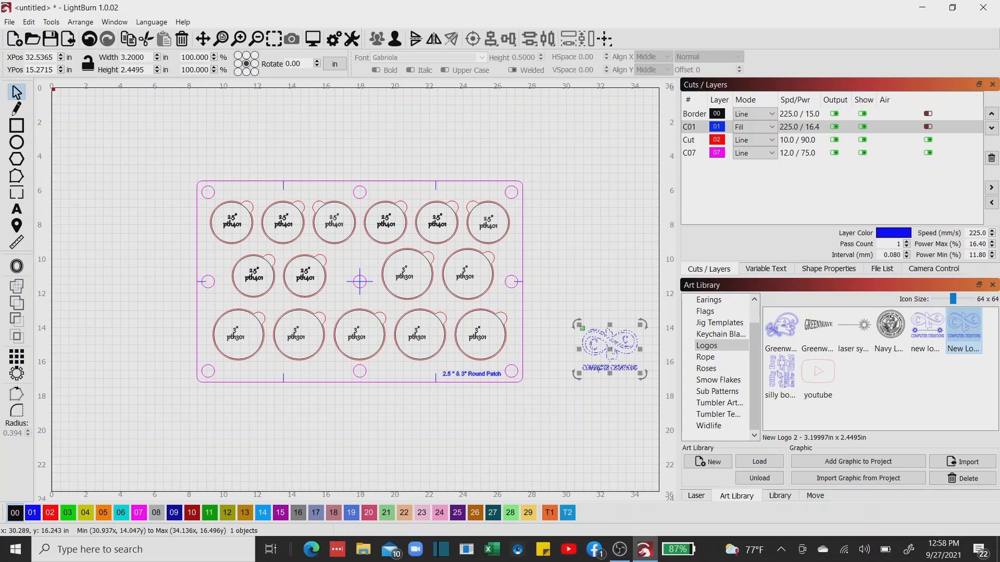
pyautogui.click(690, 128)
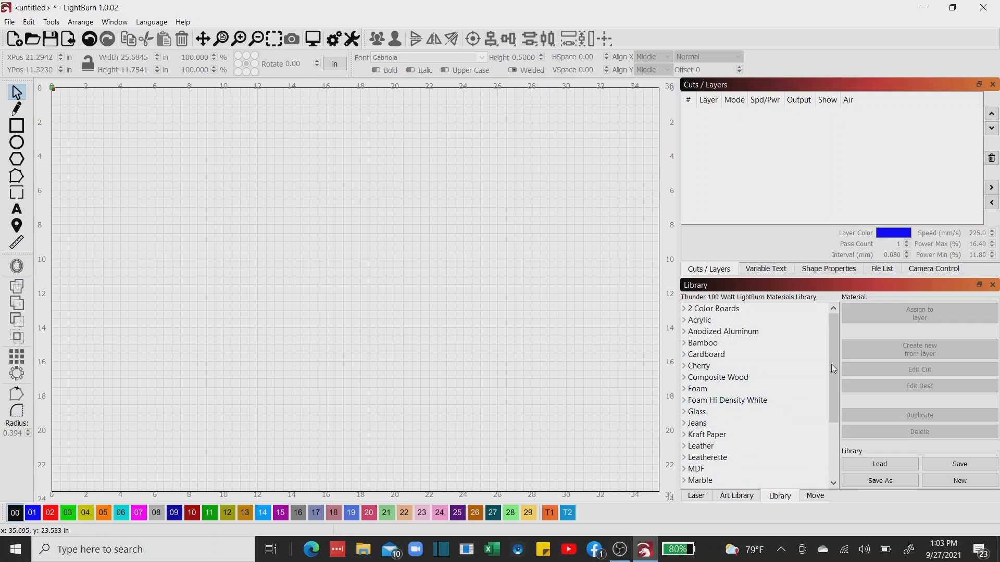
# - Replace the 100 watt materials library by loading Thunder 60 Watt LightBurn Materials Library.clb from the Thunder Laser 60 Material Library folder
pyautogui.moveTo(835, 356)
pyautogui.mouseDown()
pyautogui.moveTo(827, 442)
pyautogui.moveTo(832, 373)
pyautogui.mouseUp()
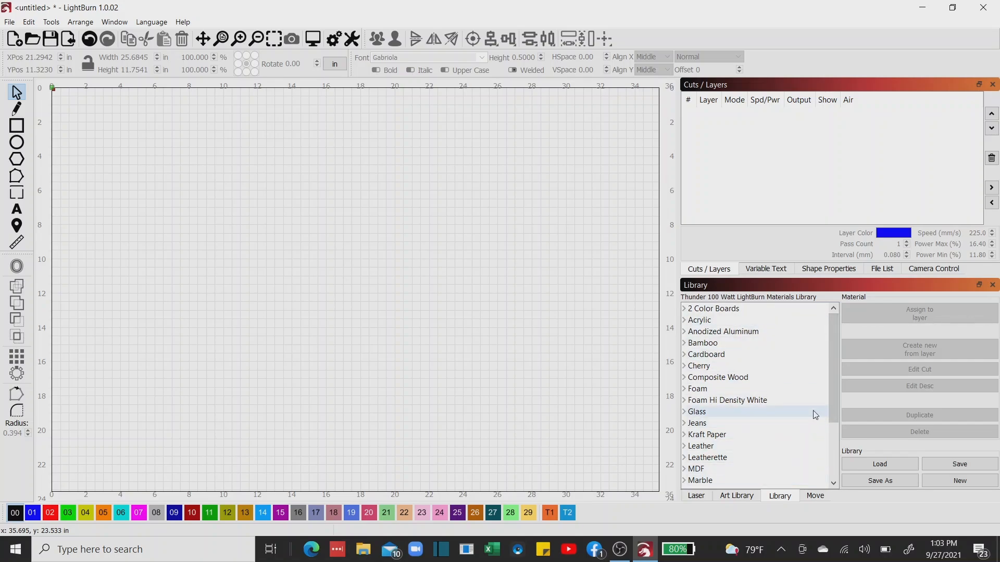
pyautogui.moveTo(834, 367); pyautogui.dragTo(828, 447)
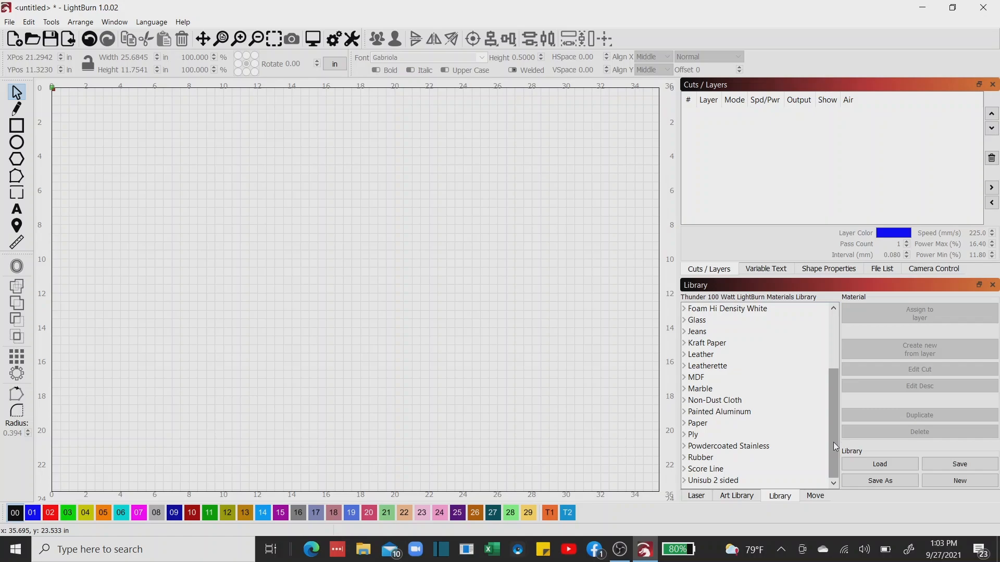
pyautogui.moveTo(835, 446); pyautogui.dragTo(833, 384)
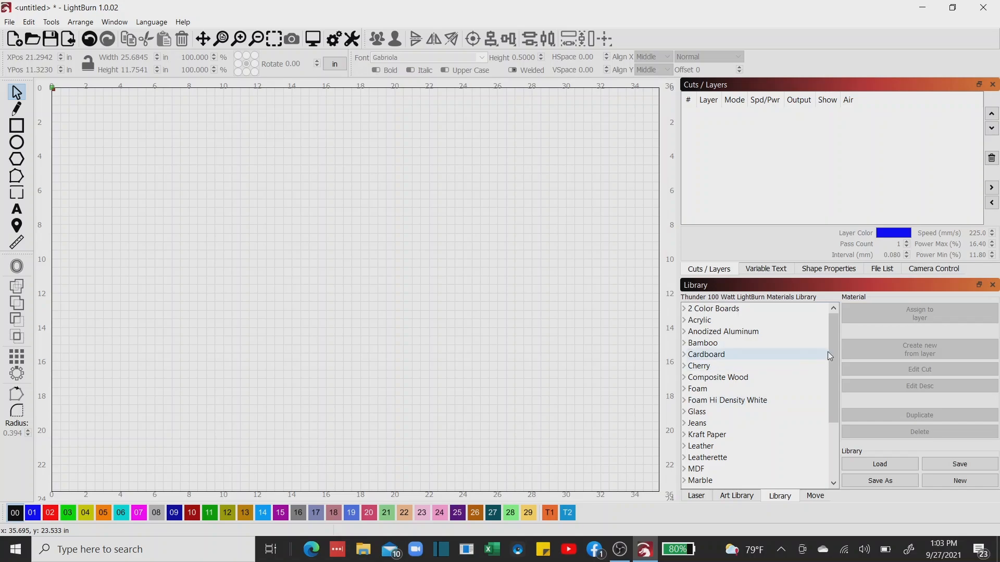
pyautogui.moveTo(833, 351); pyautogui.dragTo(836, 387)
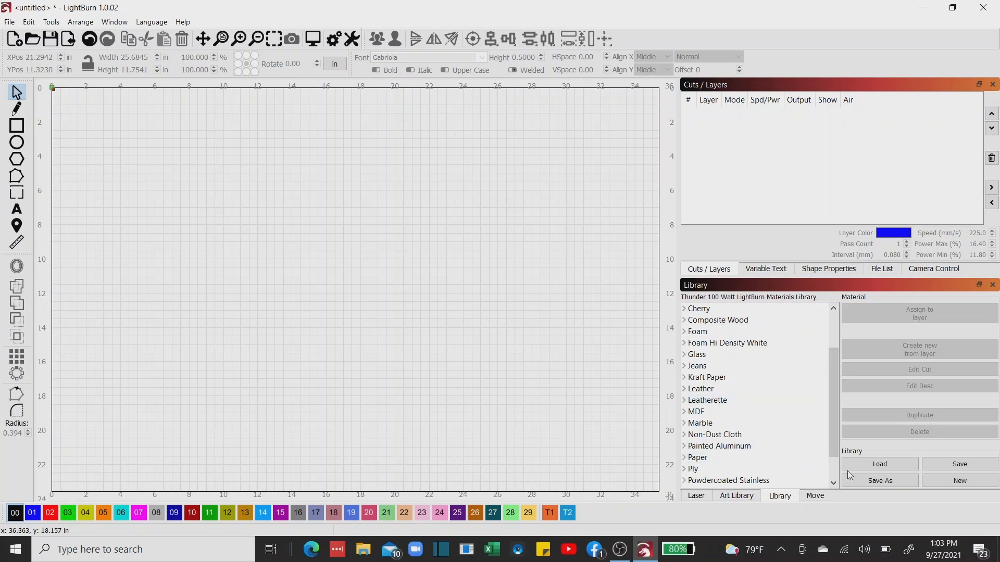
pyautogui.click(865, 466)
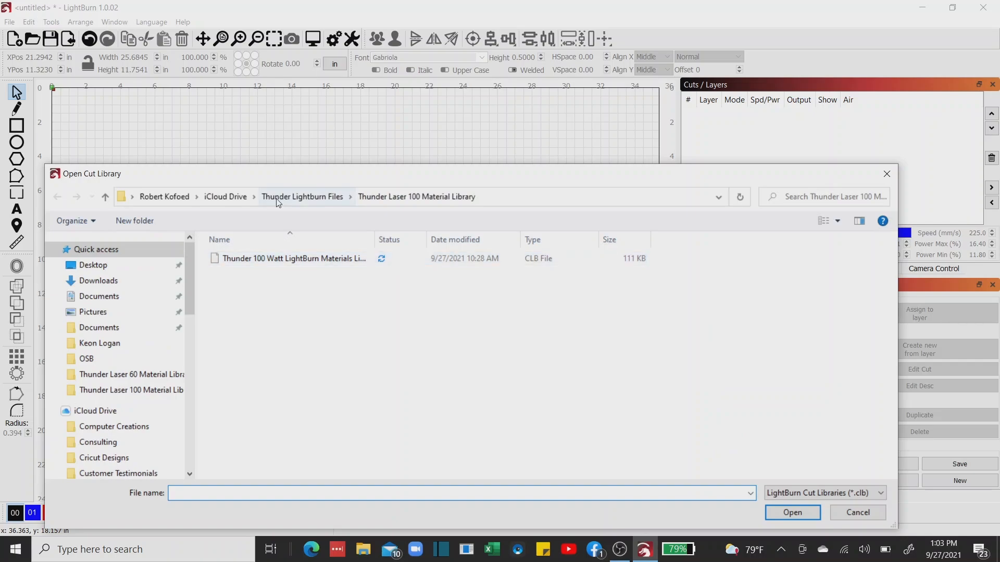
pyautogui.click(278, 196)
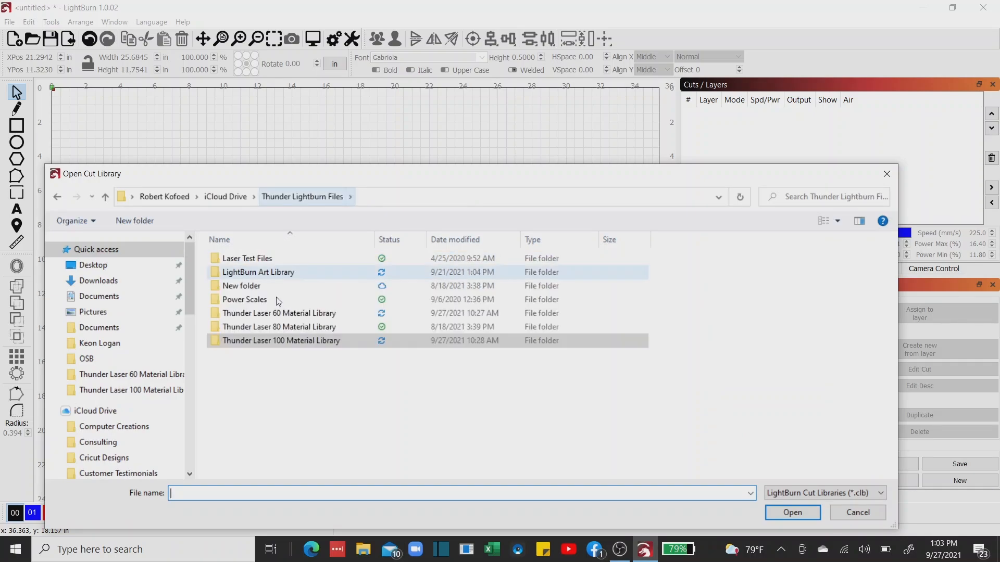
pyautogui.doubleClick(282, 317)
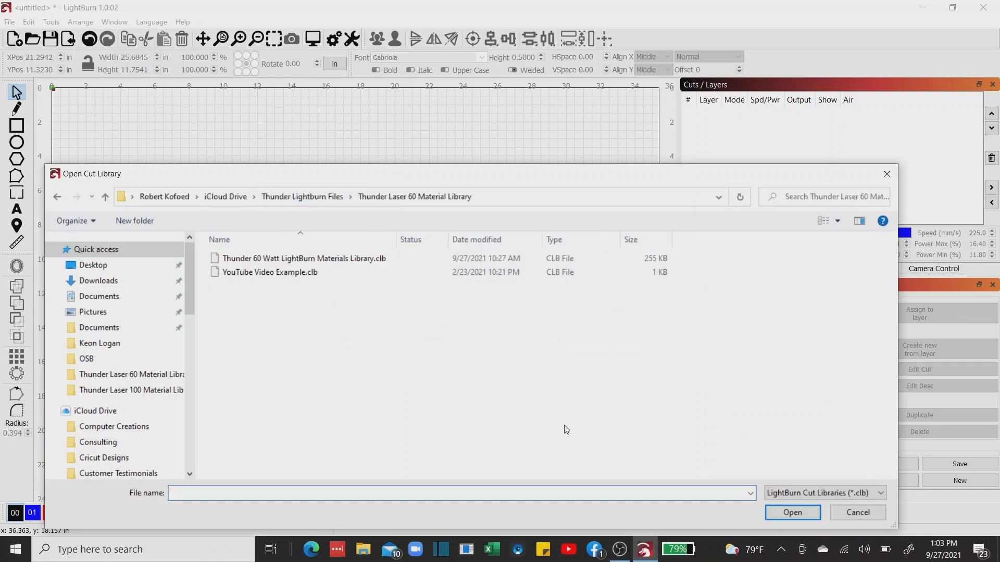
pyautogui.click(304, 259)
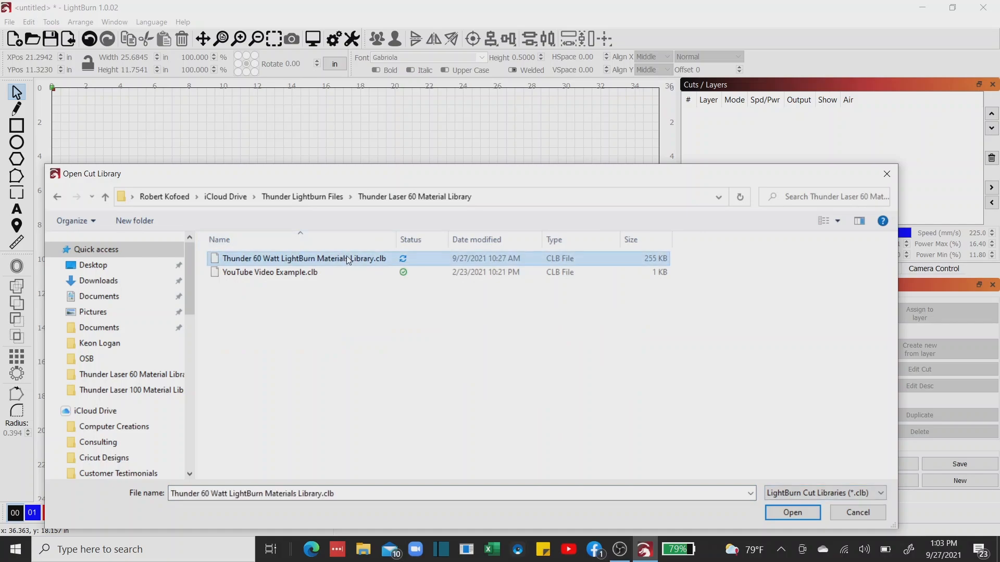
pyautogui.click(783, 512)
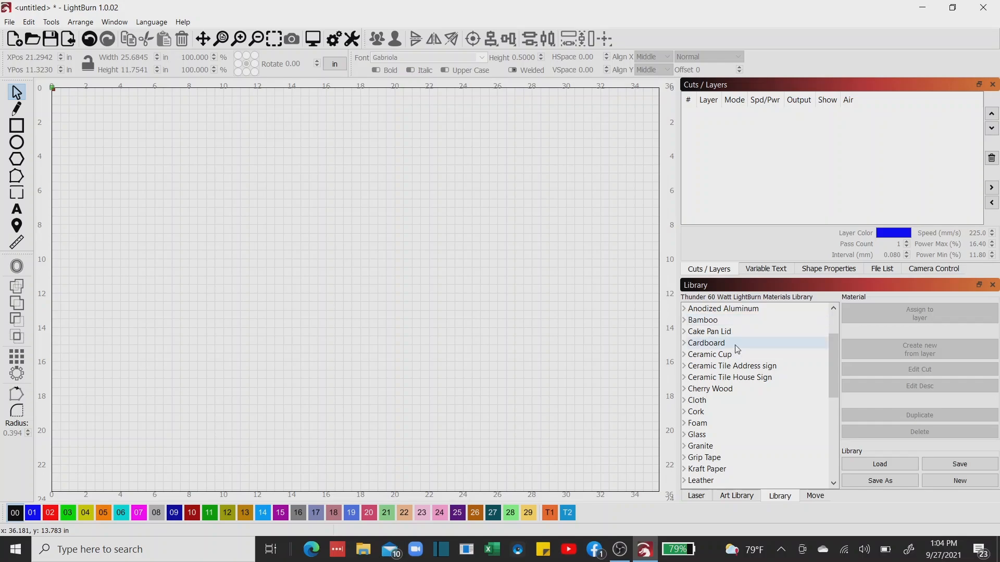
# - Examine the Leatherette engraving presets without thickness and the remaining materials in the 60 watt library
pyautogui.moveTo(830, 374); pyautogui.dragTo(833, 395)
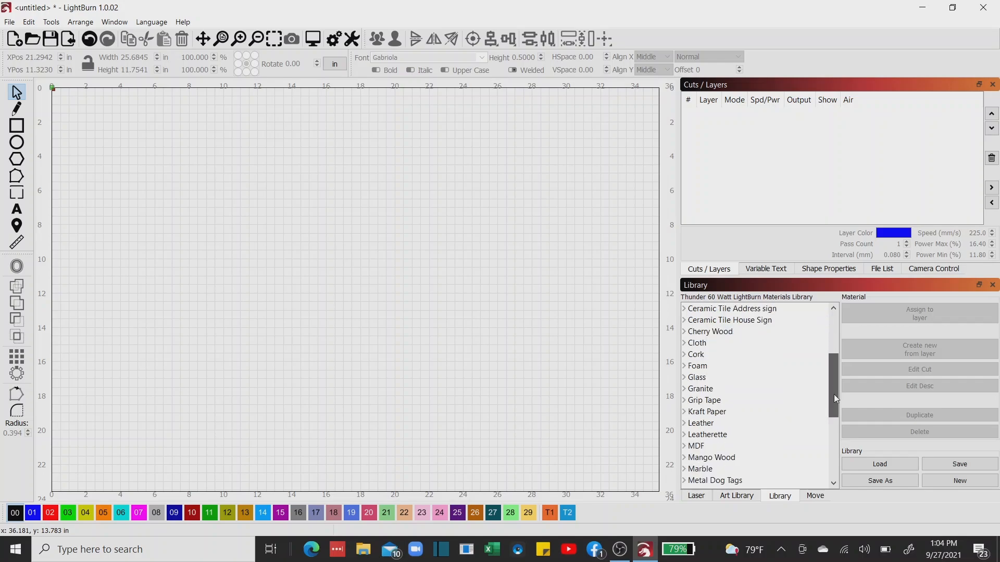
pyautogui.click(684, 436)
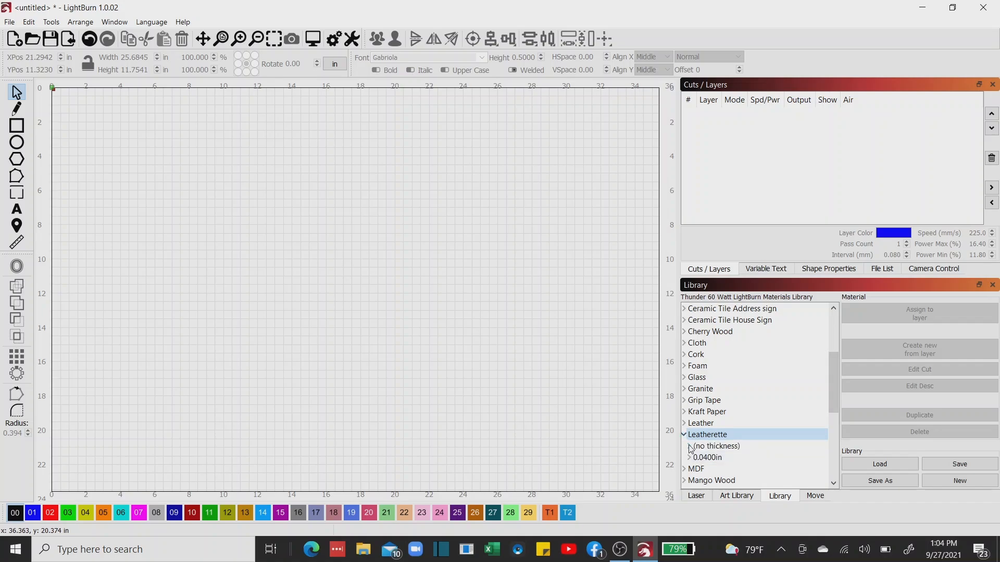
pyautogui.click(690, 446)
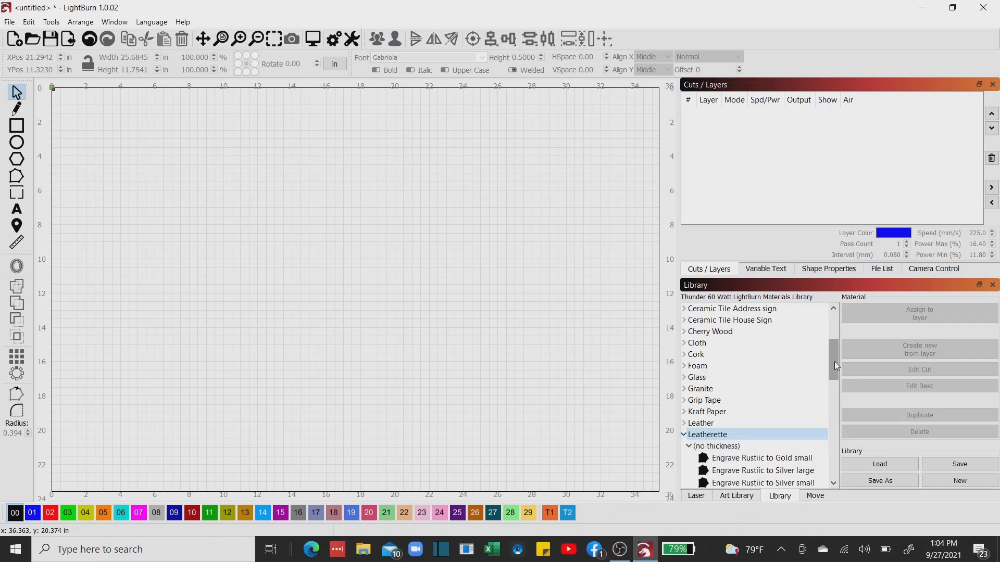
pyautogui.moveTo(834, 361); pyautogui.dragTo(835, 376)
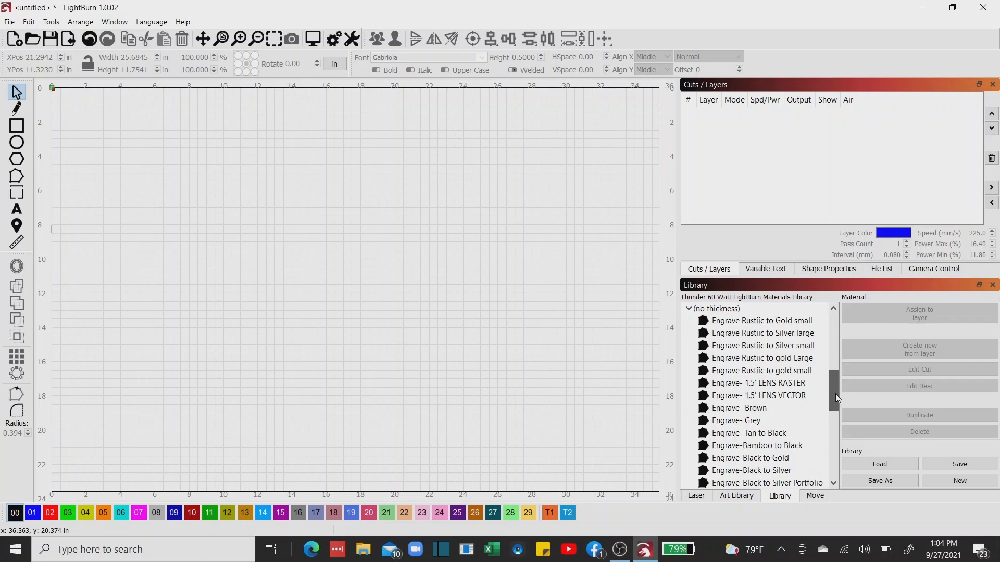
pyautogui.moveTo(835, 394); pyautogui.dragTo(833, 411)
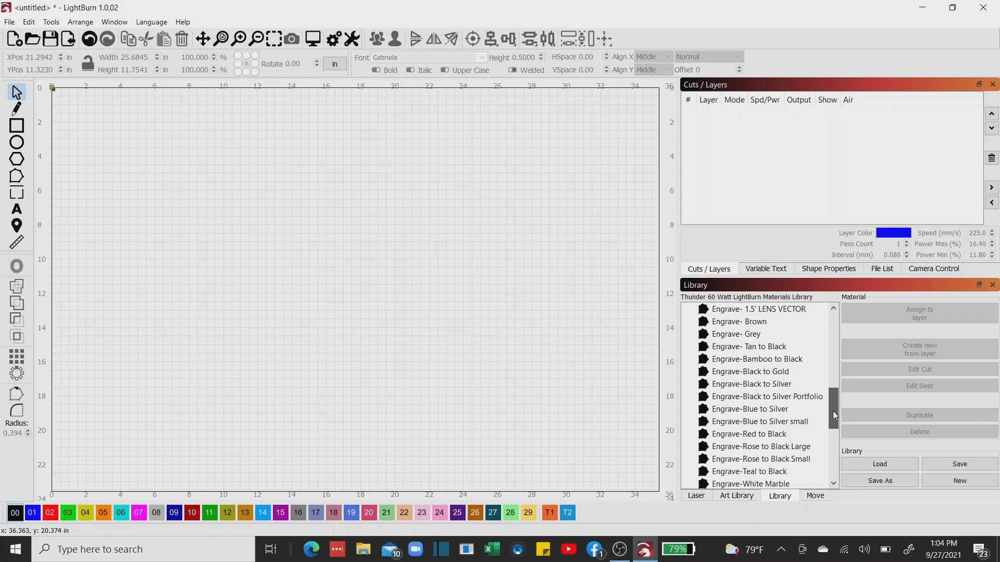
pyautogui.moveTo(832, 415); pyautogui.dragTo(832, 411)
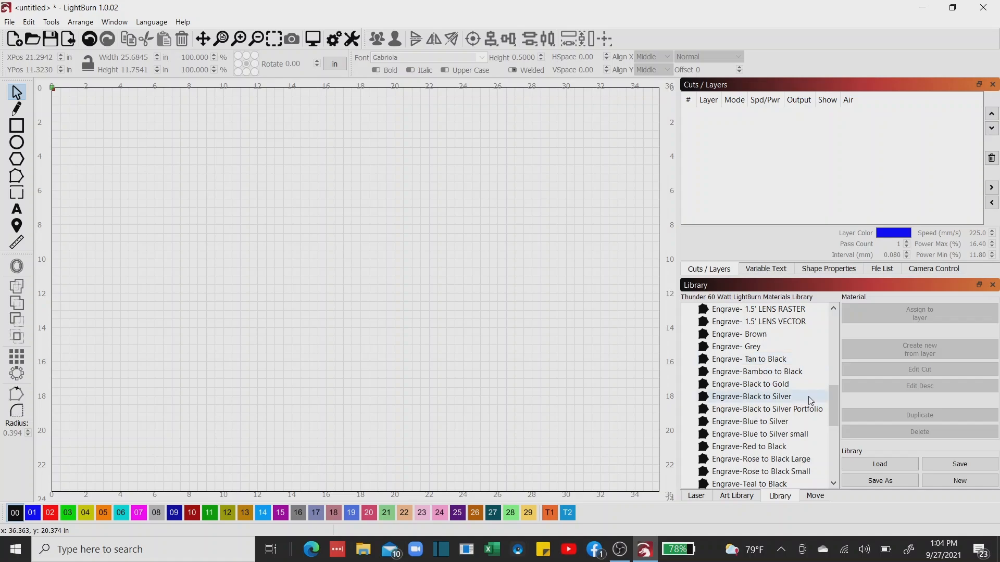
pyautogui.moveTo(834, 406); pyautogui.dragTo(832, 398)
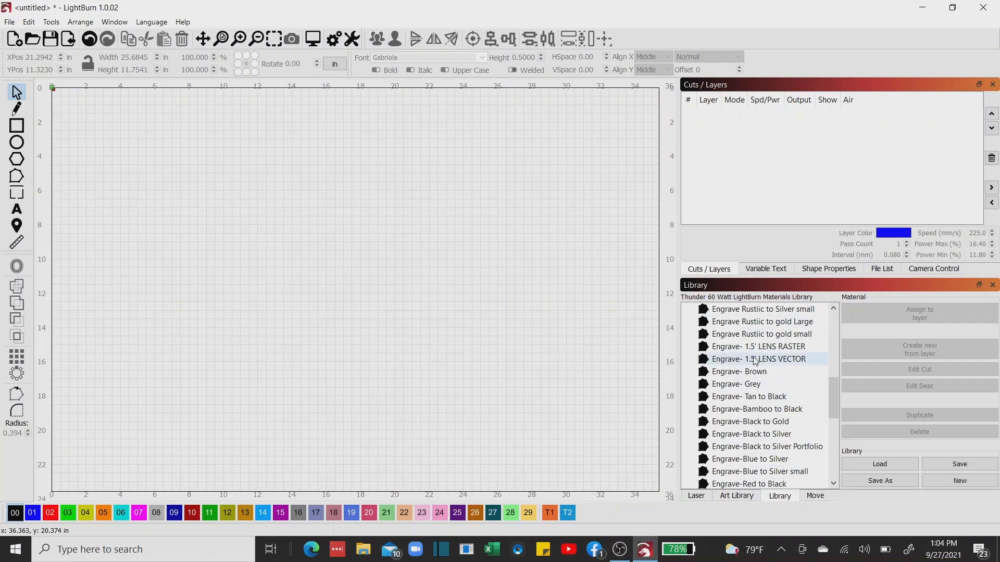
pyautogui.moveTo(831, 410); pyautogui.dragTo(832, 395)
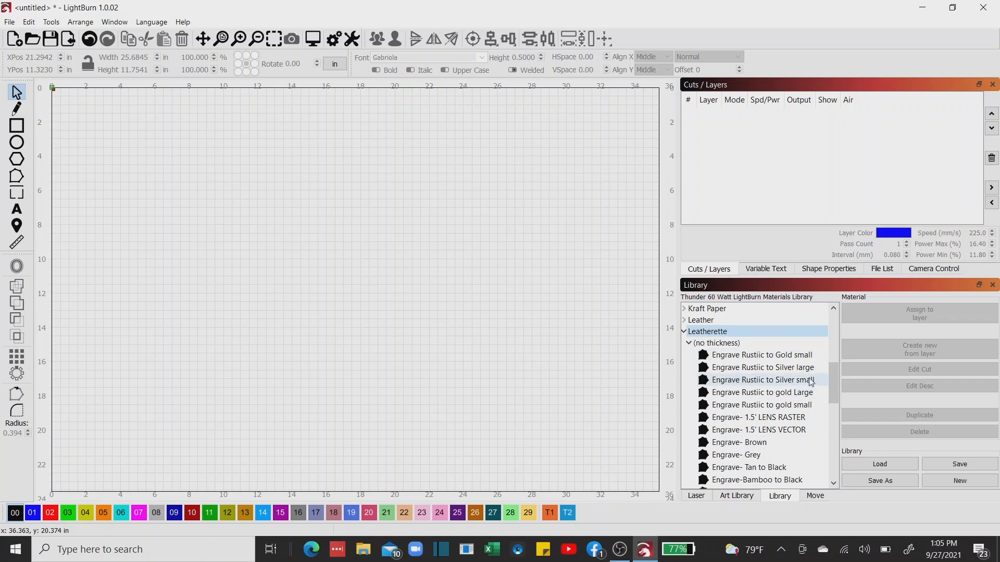
pyautogui.moveTo(832, 390); pyautogui.dragTo(832, 360)
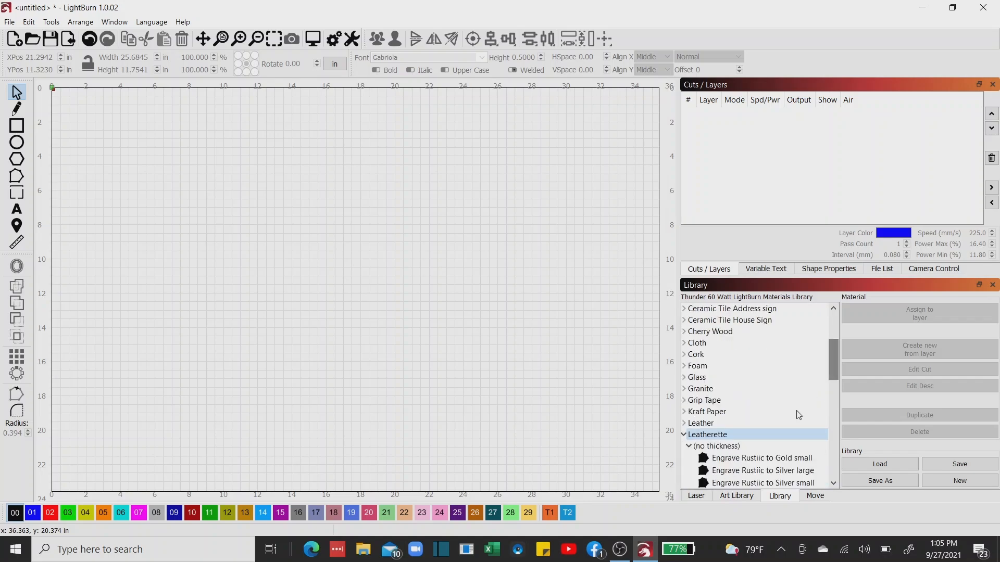
pyautogui.doubleClick(694, 436)
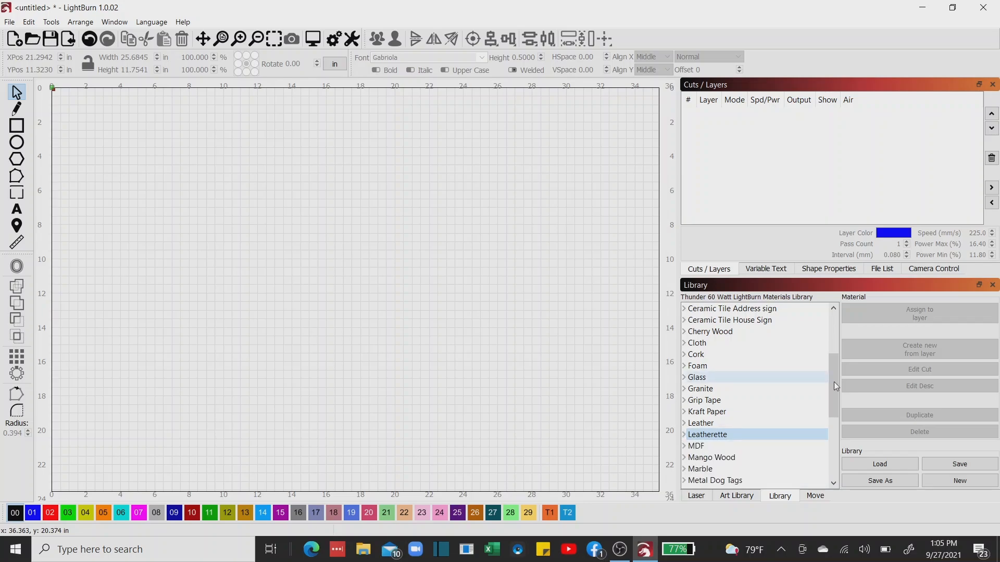
pyautogui.moveTo(833, 382); pyautogui.dragTo(829, 445)
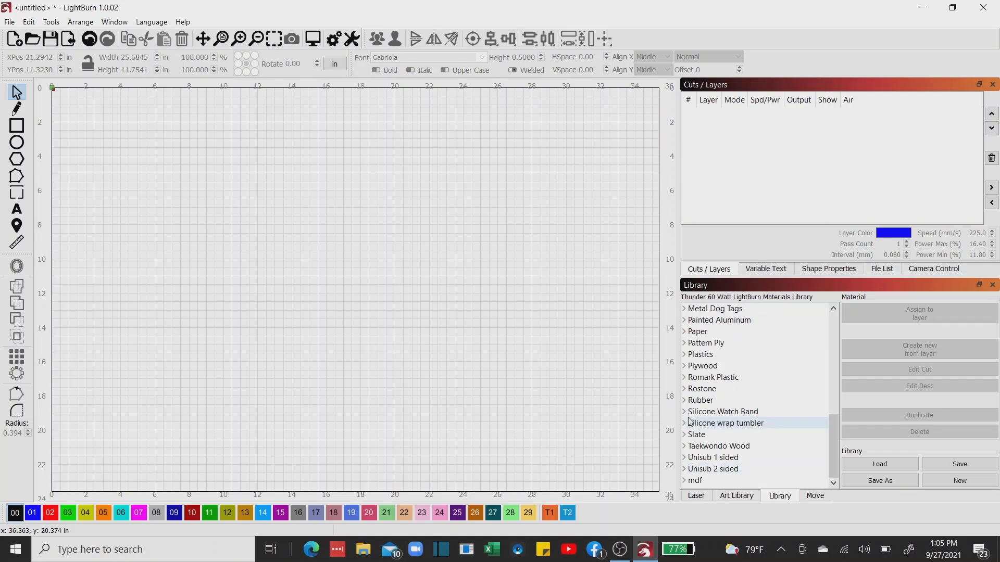
pyautogui.moveTo(833, 444); pyautogui.dragTo(832, 348)
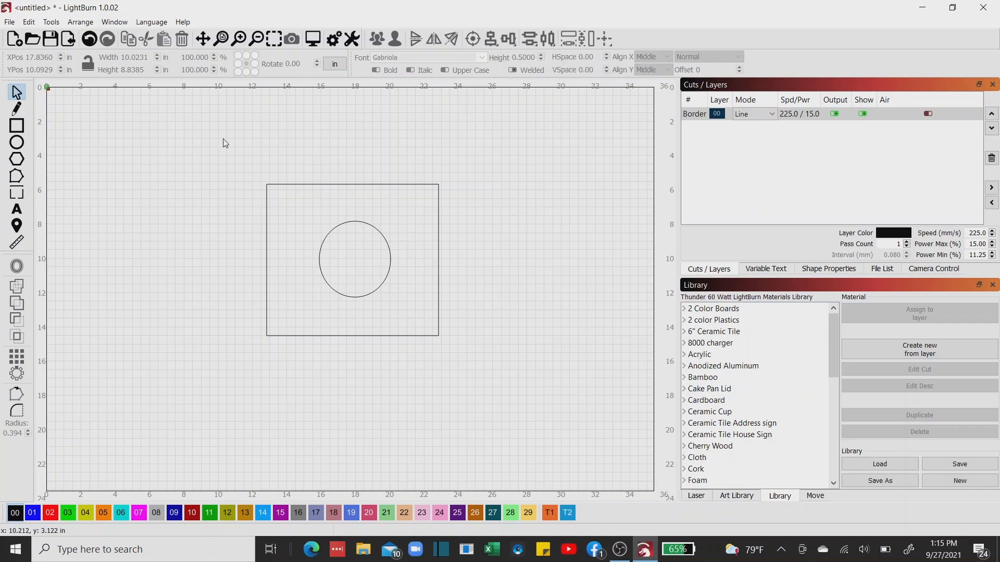
# - Select the rectangle and circle together, view the Align Left, V-Center and Right options, and deselect the shapes
pyautogui.moveTo(222, 138); pyautogui.dragTo(511, 405)
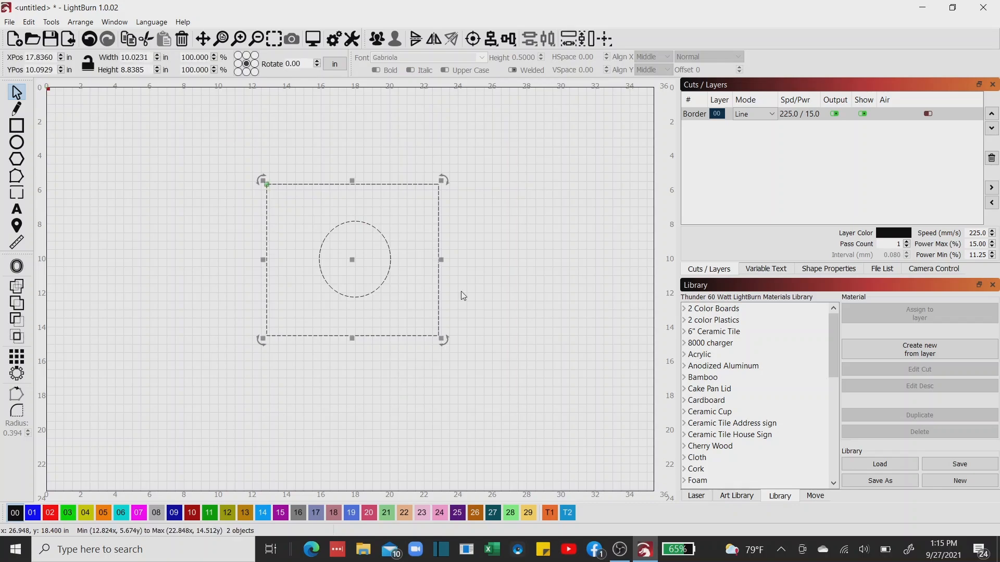
pyautogui.click(491, 39)
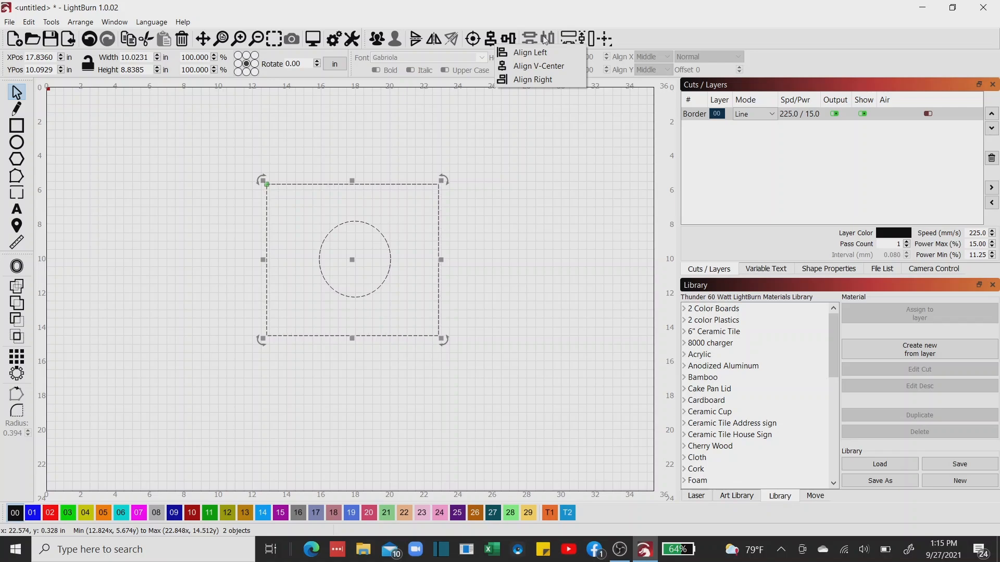
pyautogui.click(560, 158)
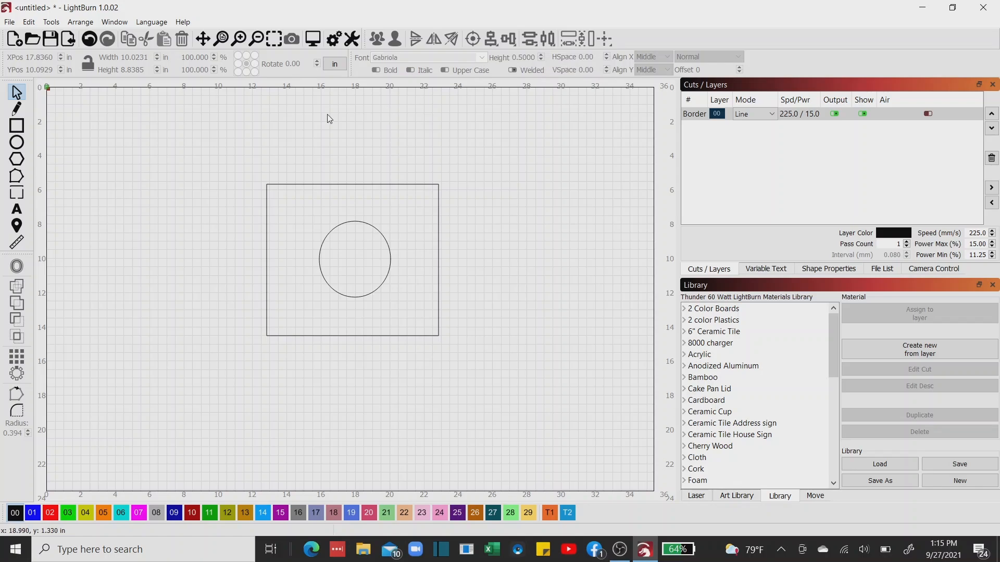
# - Hide the Arrange toolbar and show the Arrange (long) toolbar in its place
pyautogui.click(114, 21)
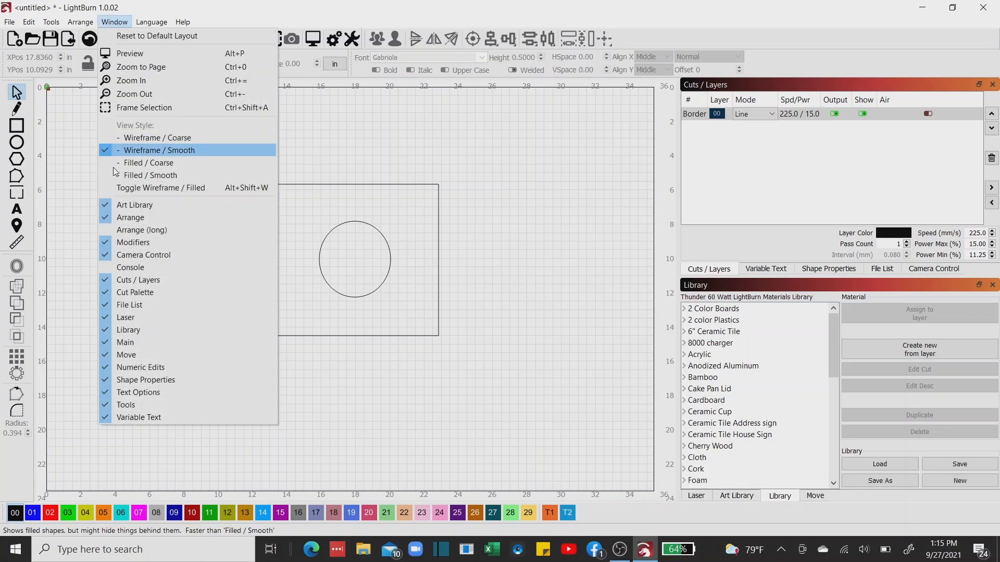
pyautogui.click(125, 217)
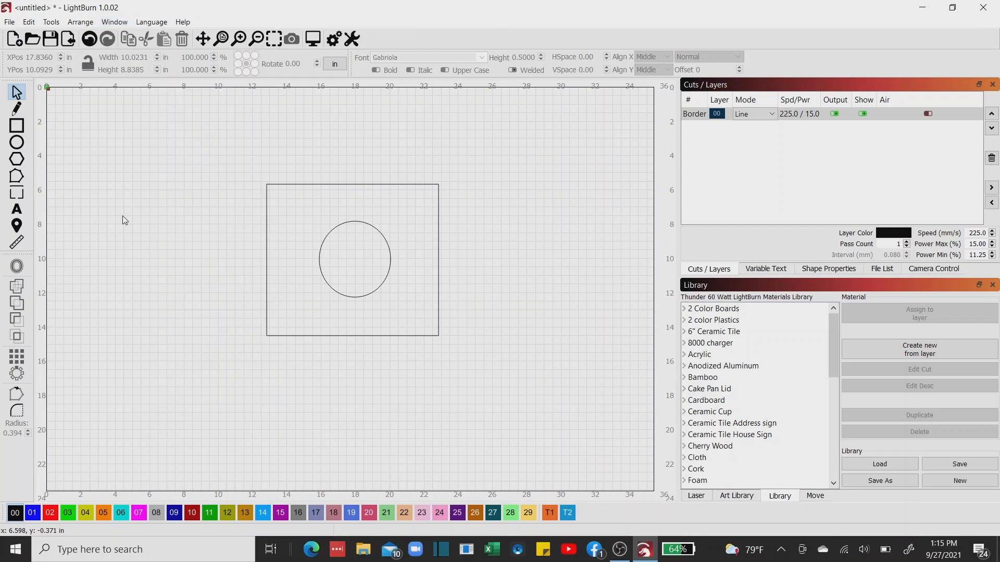
pyautogui.click(114, 21)
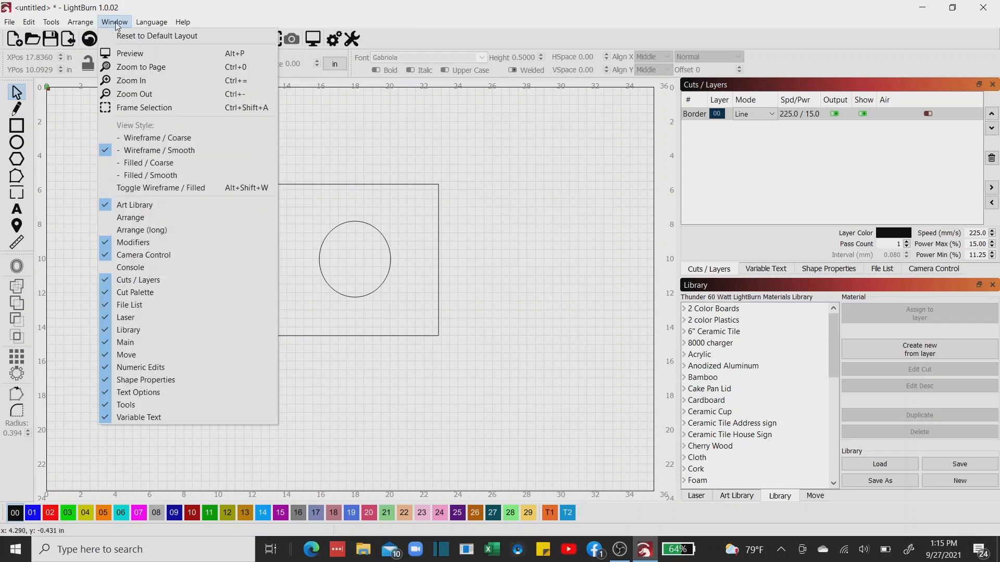
pyautogui.click(131, 234)
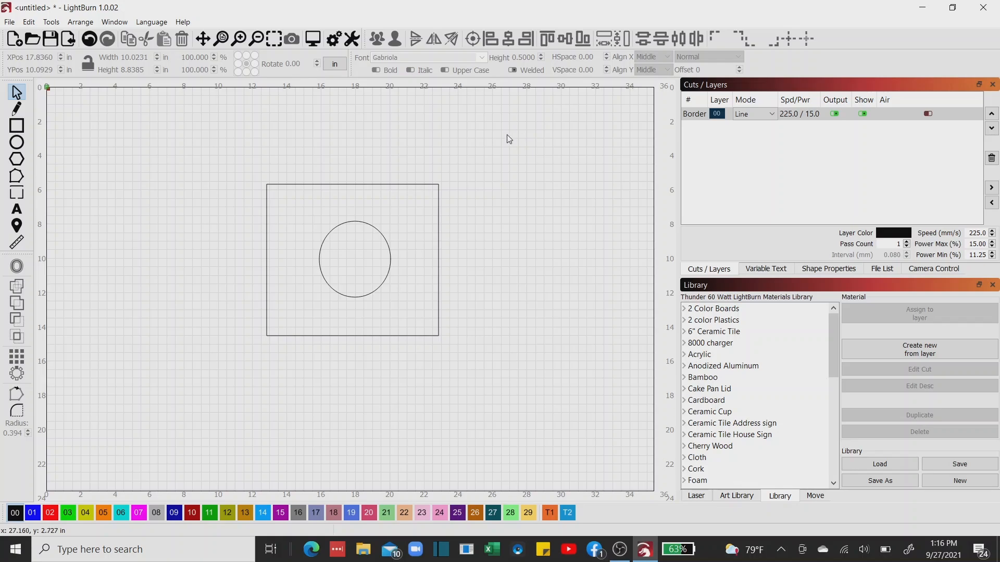
pyautogui.click(113, 22)
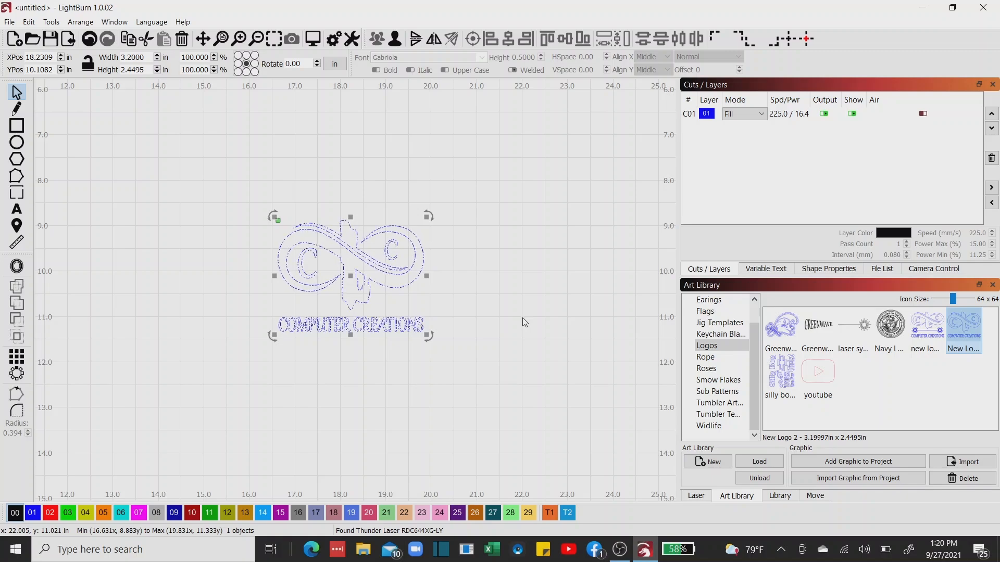
# - Preview the Computer Creations logo to check its estimated job time, and display the laser controls
pyautogui.click(312, 39)
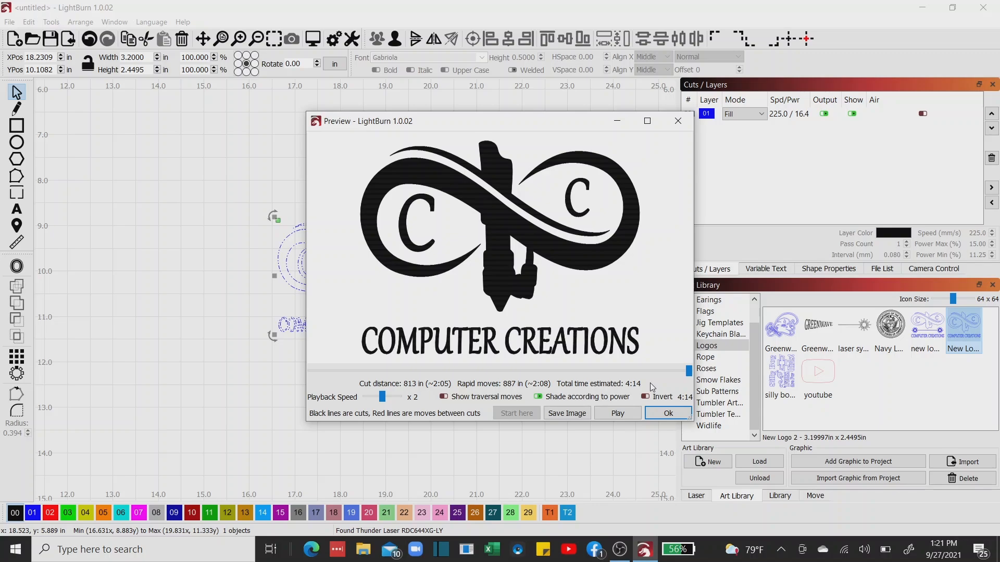
pyautogui.click(669, 413)
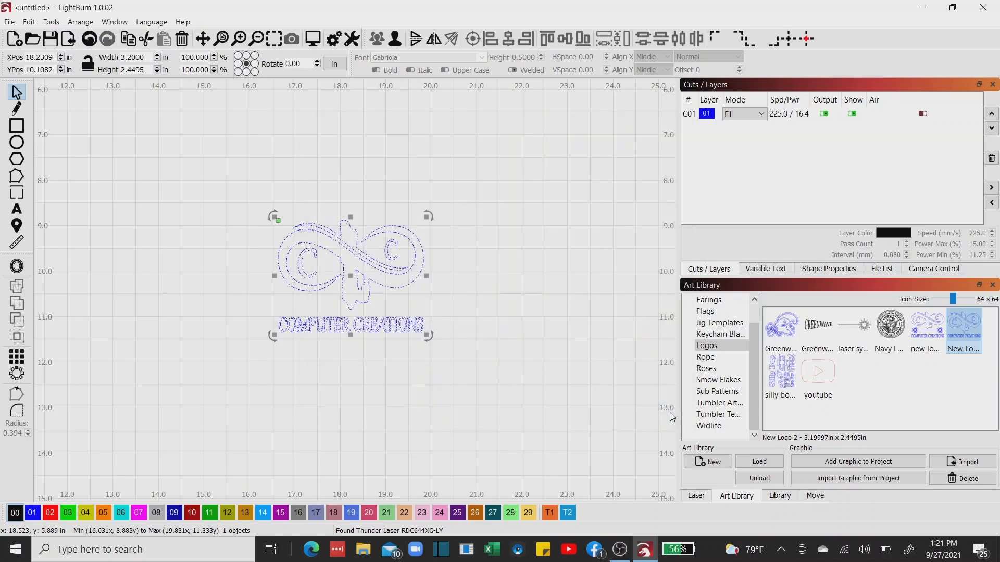
pyautogui.click(696, 495)
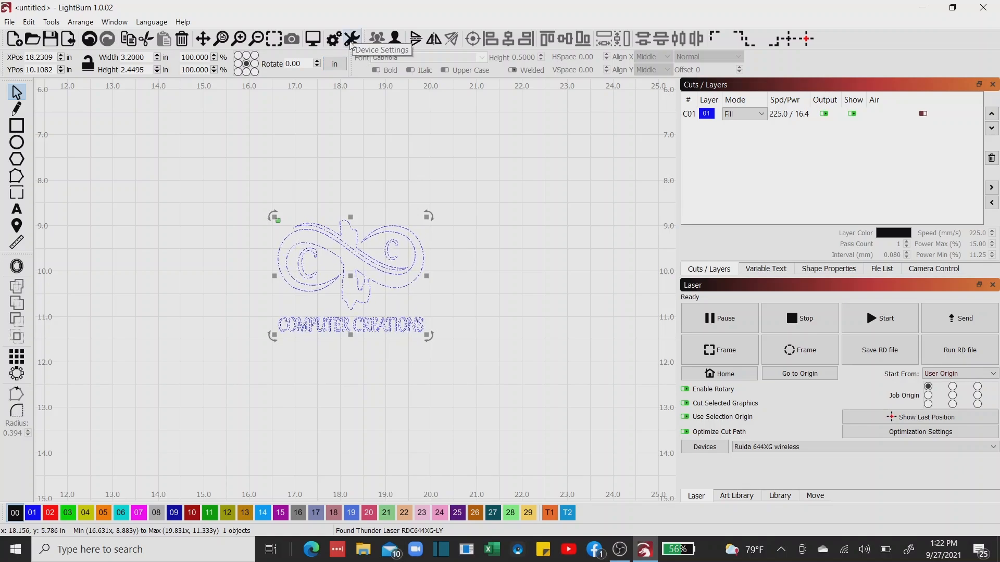
# - Read the simulation settings from the controller into the Ruida 644XG wireless device's additional settings and accept them
pyautogui.click(351, 40)
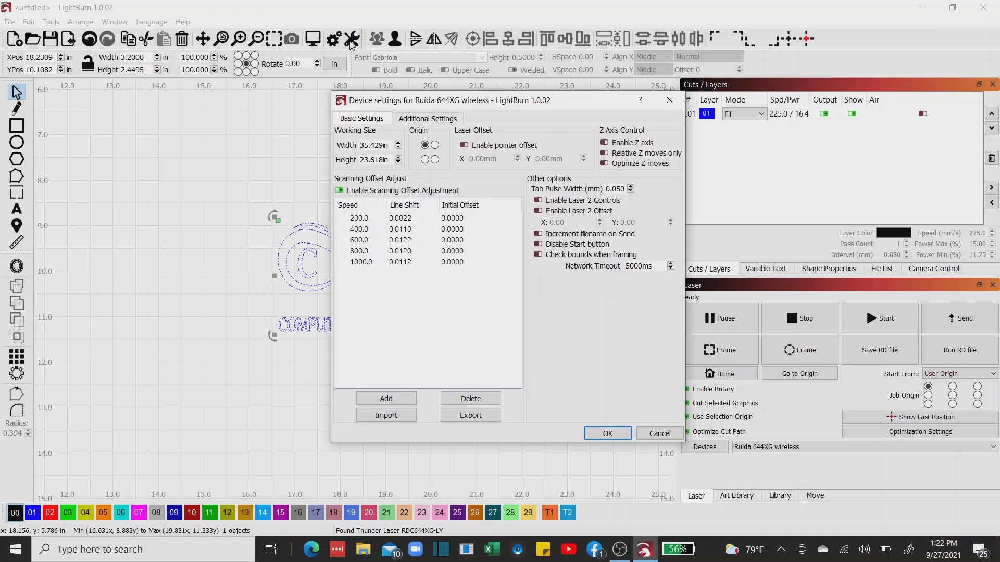
pyautogui.click(422, 120)
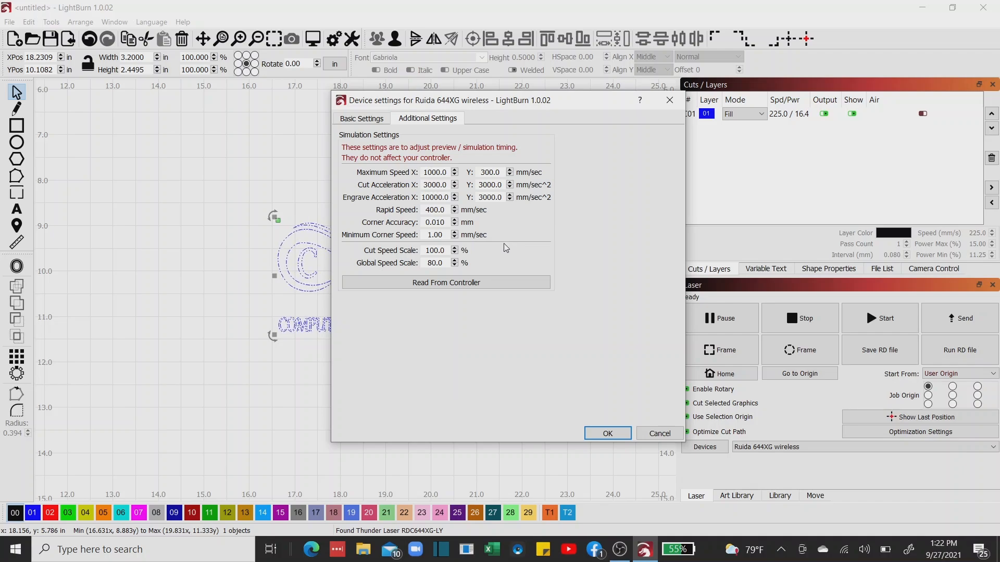
pyautogui.click(442, 284)
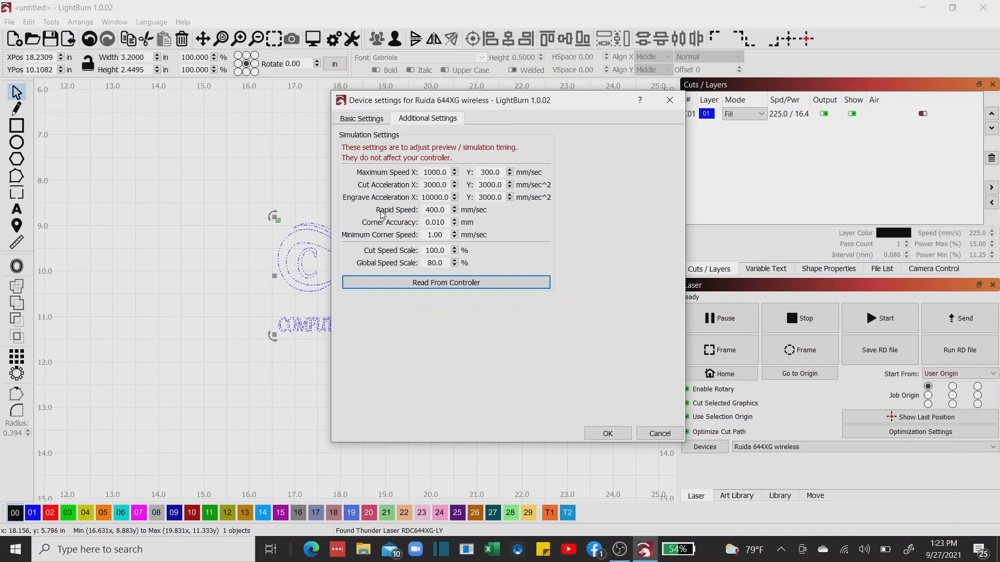
pyautogui.click(602, 439)
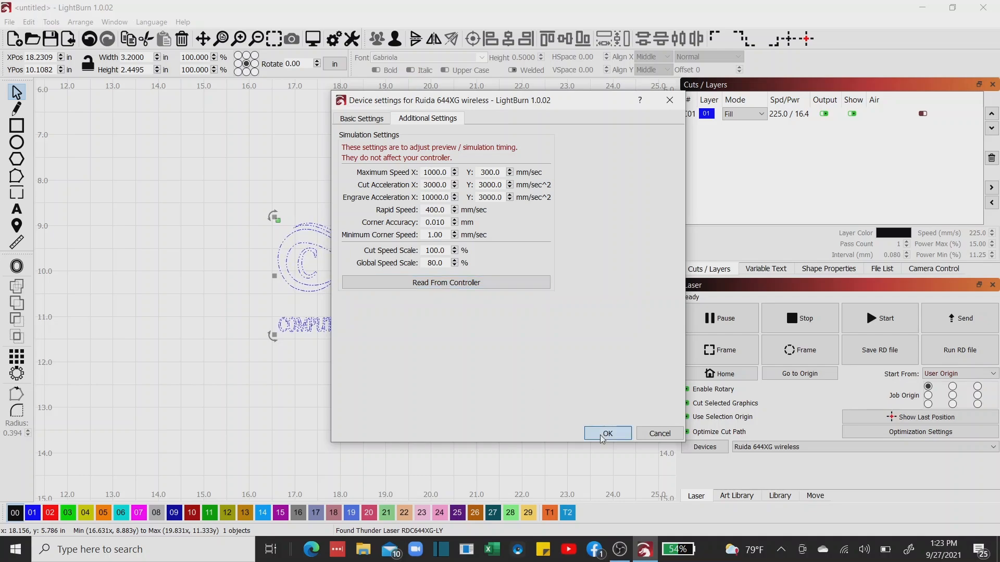
# - Preview the logo's estimated time again and review the device's additional simulation settings without applying changes
pyautogui.click(312, 39)
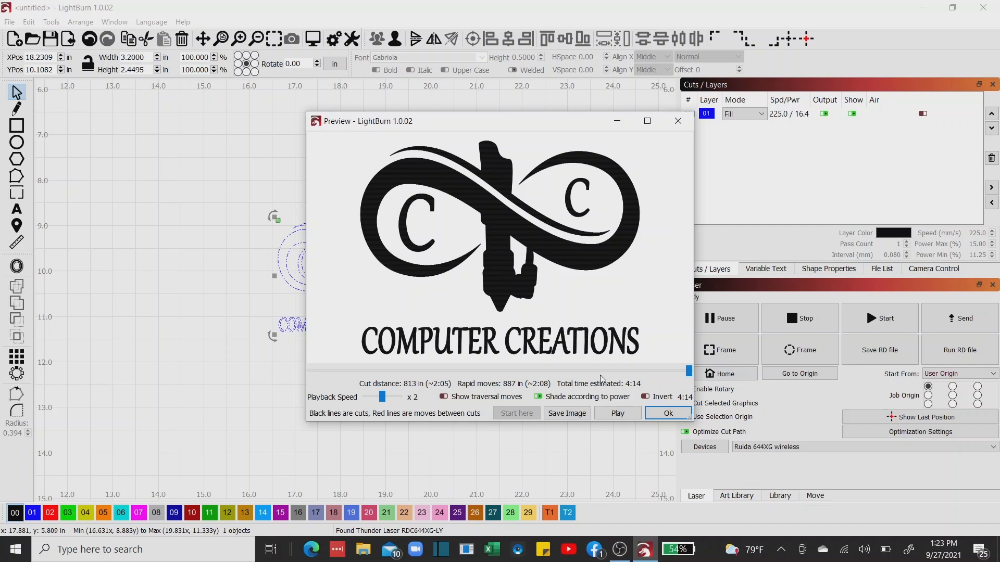
pyautogui.click(667, 414)
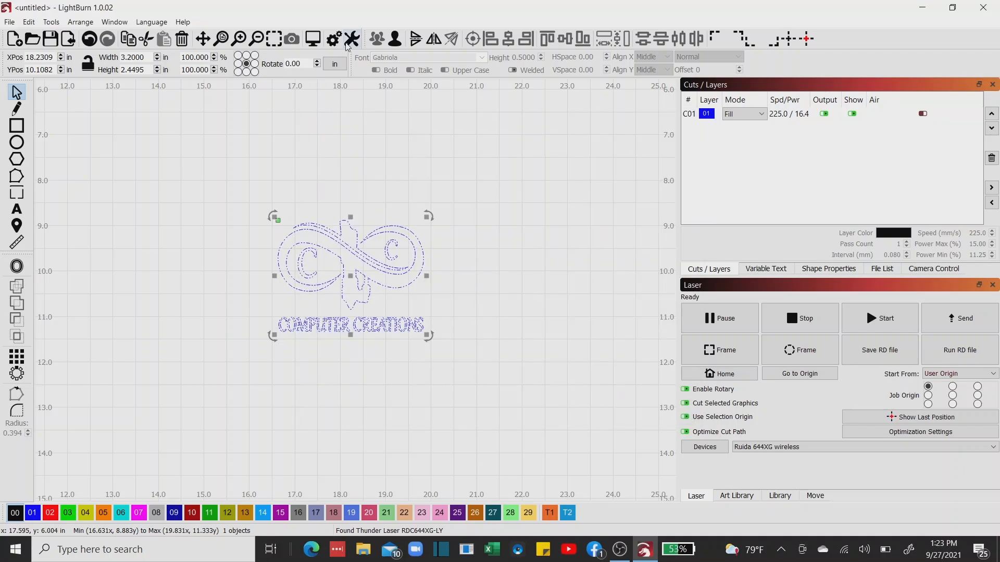
pyautogui.click(352, 39)
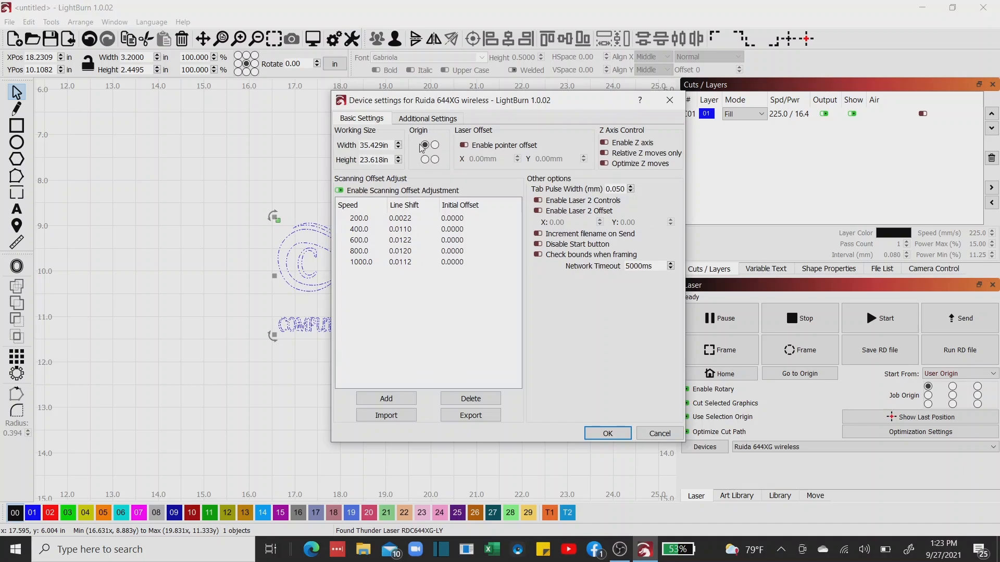
pyautogui.click(427, 119)
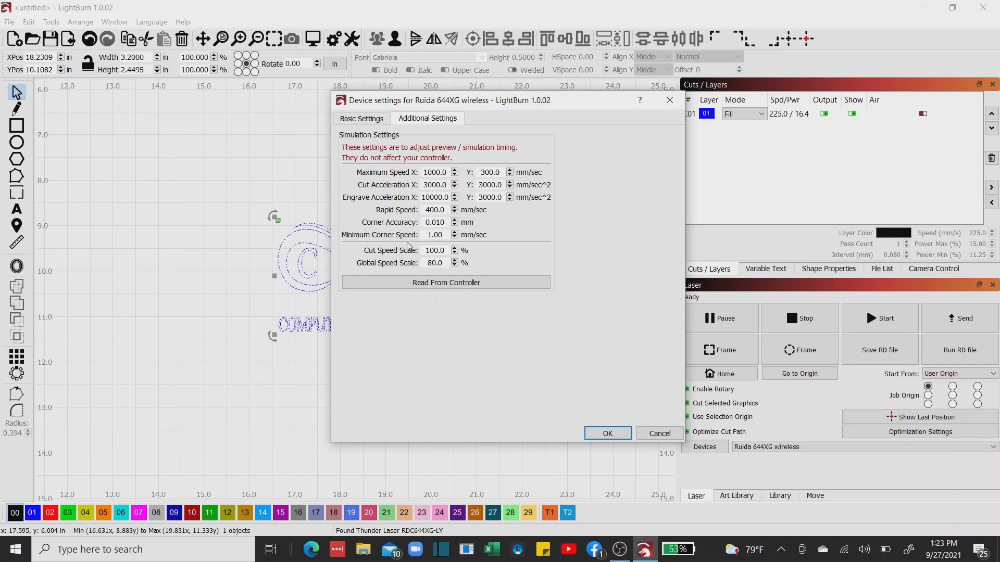
pyautogui.click(659, 433)
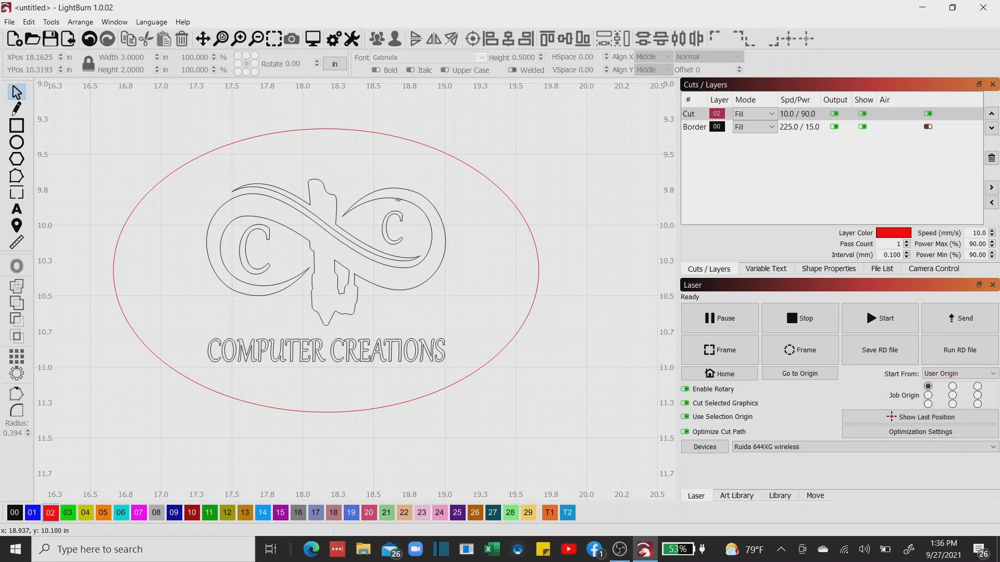
# - Select the red oval and set its Cut layer to Line mode
pyautogui.click(377, 132)
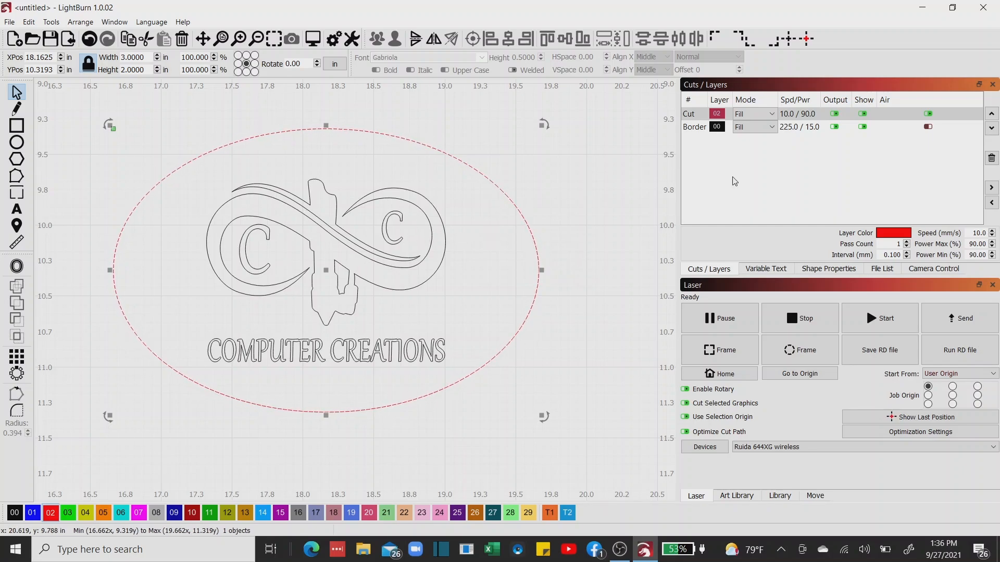
pyautogui.click(757, 117)
pyautogui.click(757, 117)
pyautogui.click(757, 127)
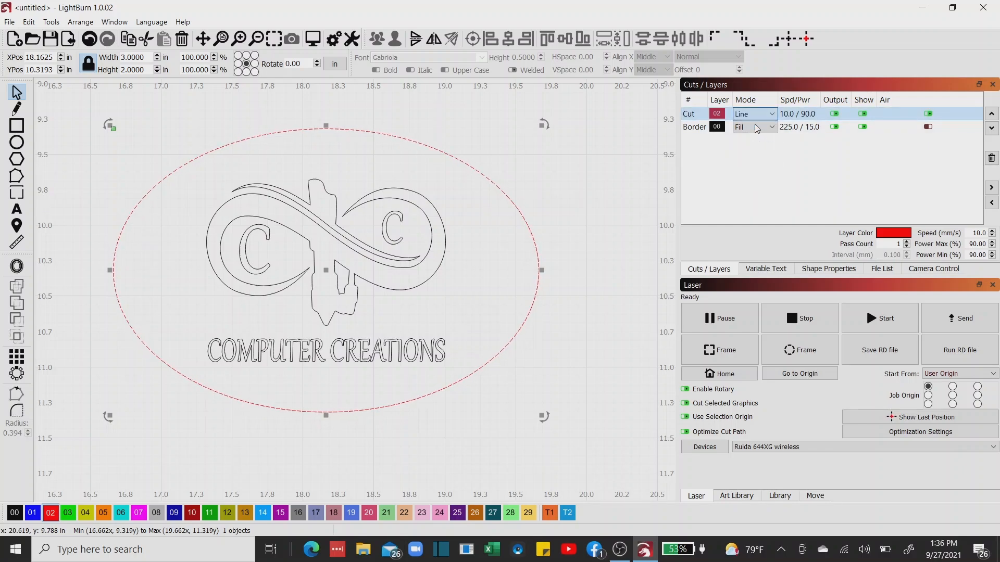
# - Preview the selected oval alone, and preview it again together with the logo after selecting both objects
pyautogui.click(312, 39)
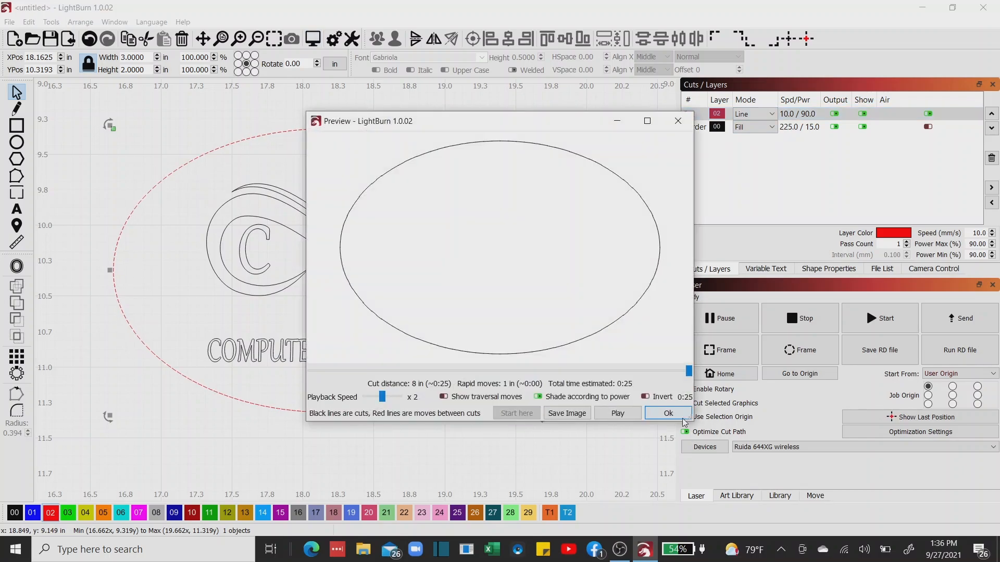
pyautogui.click(668, 413)
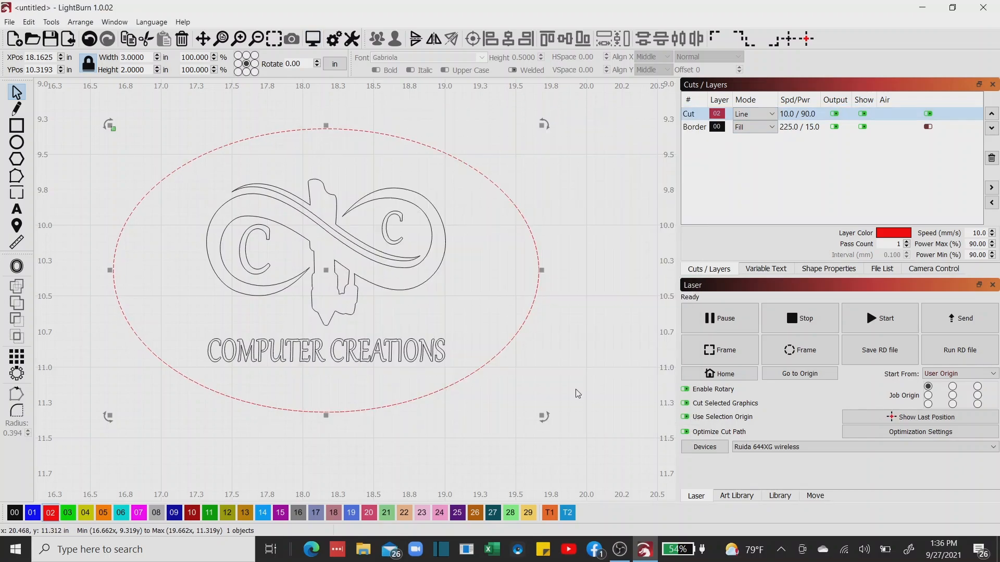
pyautogui.click(52, 113)
pyautogui.moveTo(66, 98); pyautogui.dragTo(626, 482)
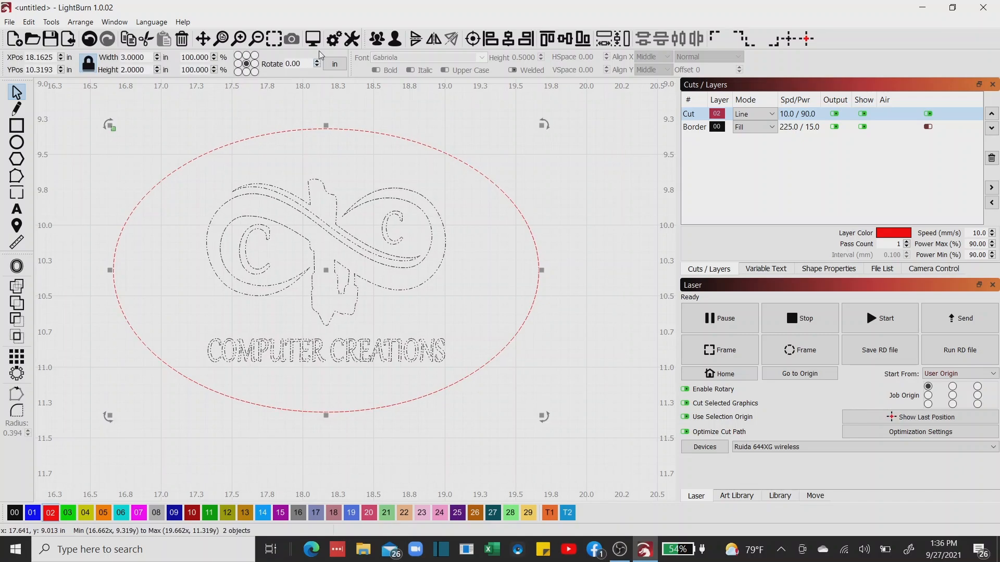
pyautogui.hotkey('alt', 'p')
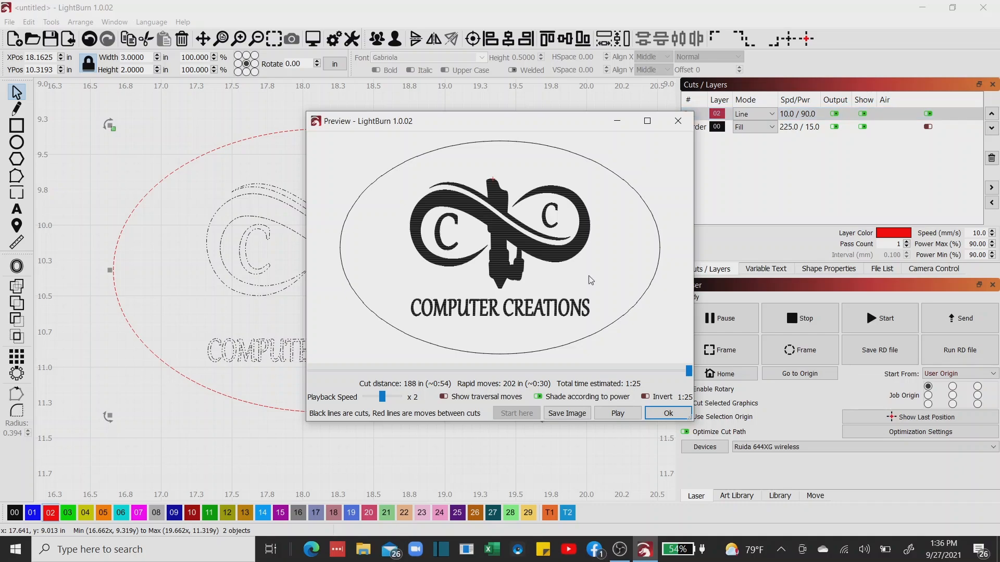
pyautogui.click(665, 416)
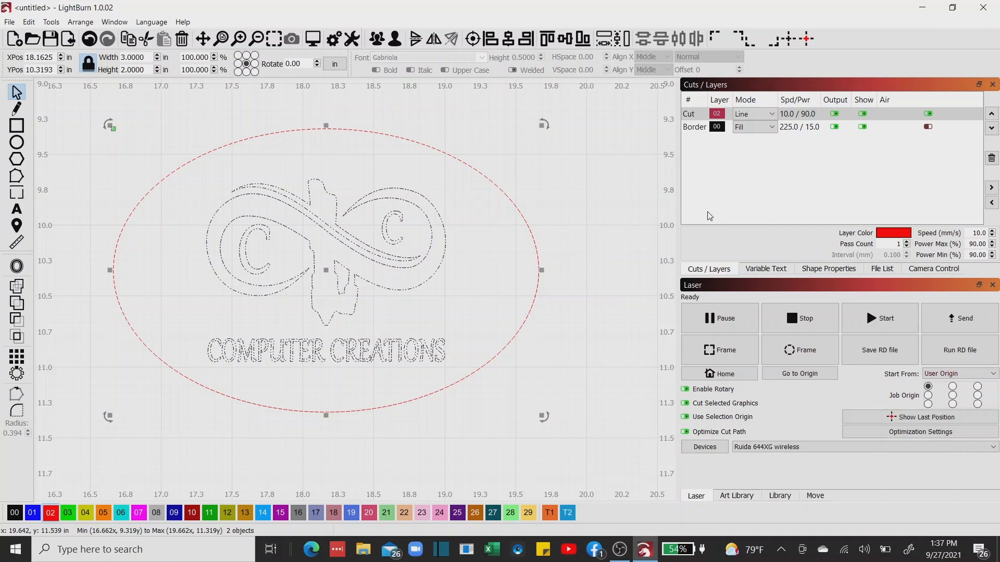
# - Set the red Cut layer's mode to Fill
pyautogui.click(761, 115)
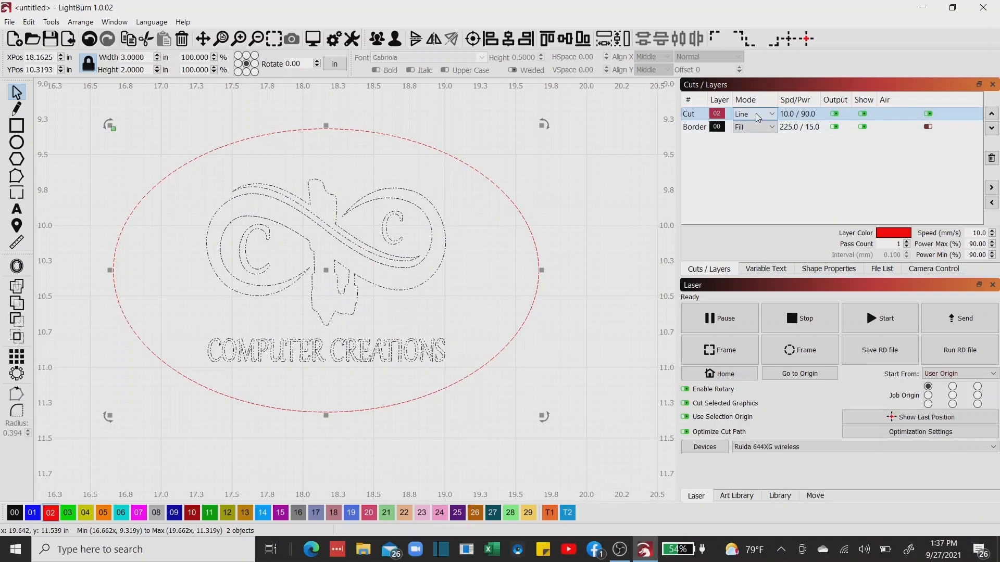
pyautogui.click(757, 115)
pyautogui.click(756, 136)
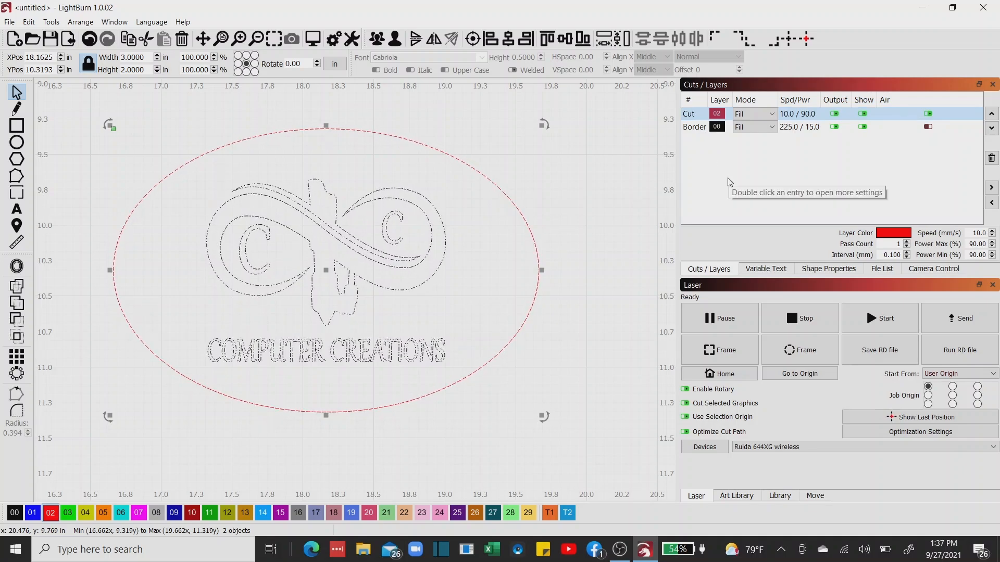
# - Select the Cut and Border layers together and toggle the view style from wireframe to filled
pyautogui.keyDown('shift'); pyautogui.click(695, 128); pyautogui.keyUp('shift')
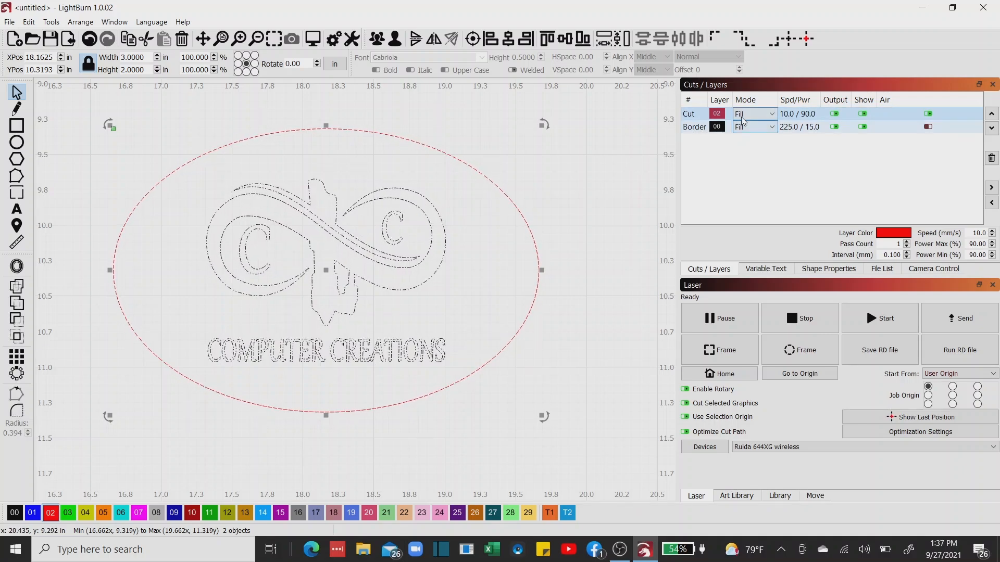
pyautogui.click(109, 23)
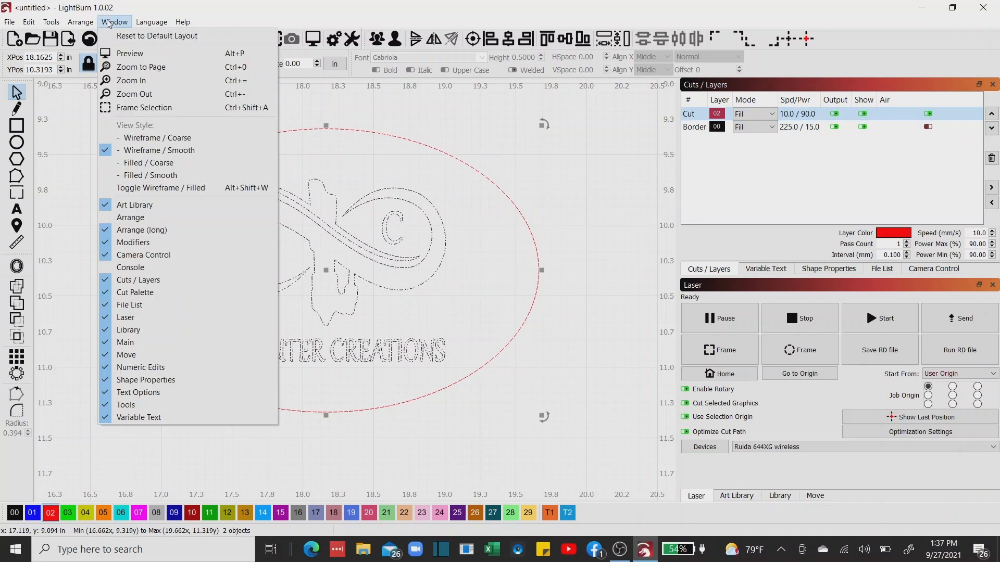
pyautogui.click(133, 192)
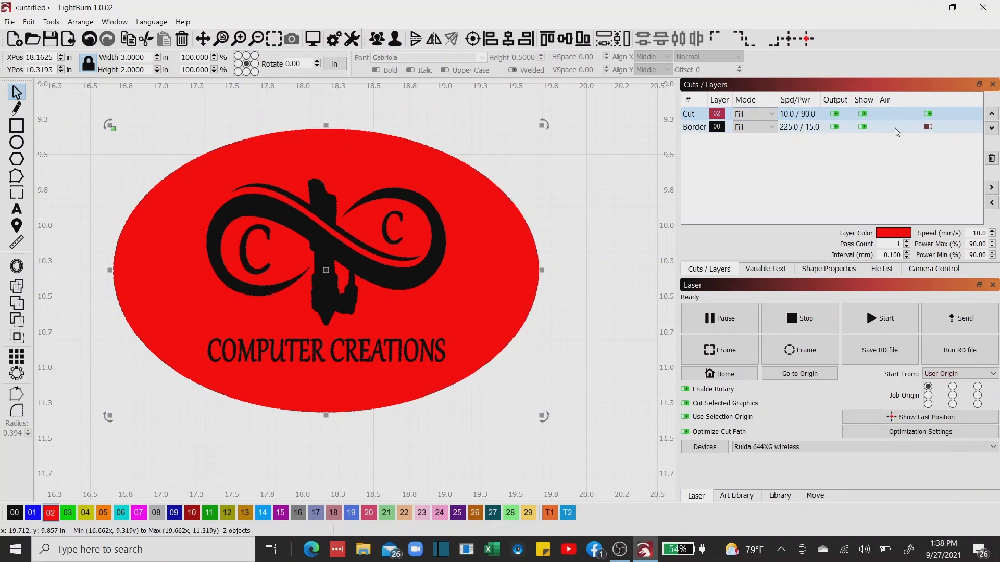
# - Move the Border layer above the Cut layer and return the Cut layer to first place
pyautogui.moveTo(897, 132); pyautogui.dragTo(700, 115)
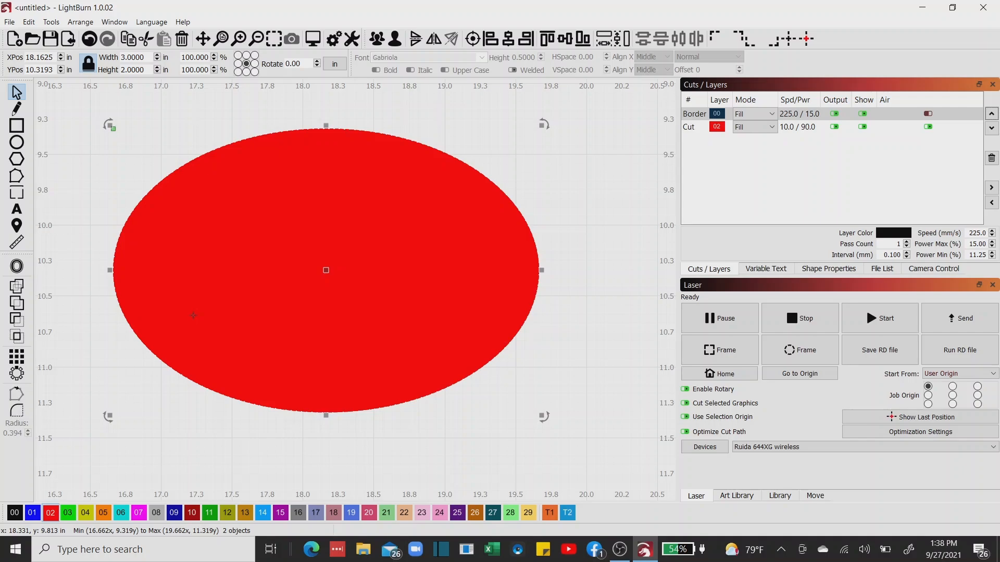
pyautogui.click(901, 128)
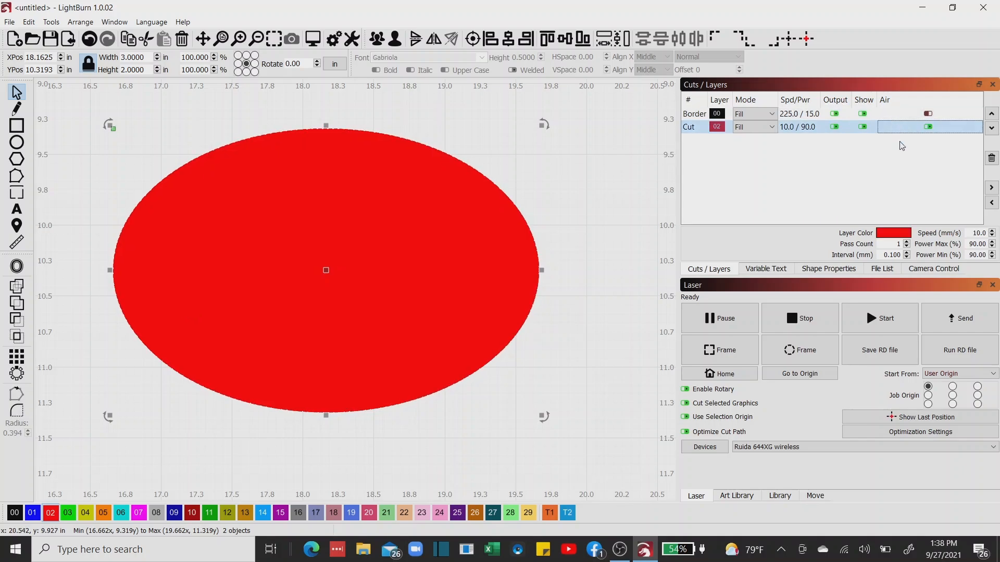
pyautogui.click(991, 113)
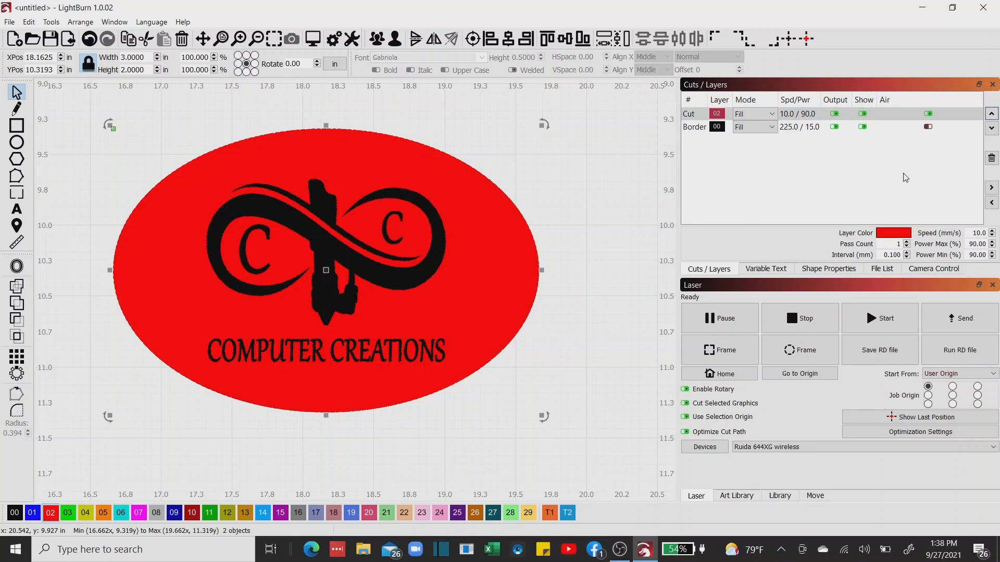
pyautogui.click(708, 115)
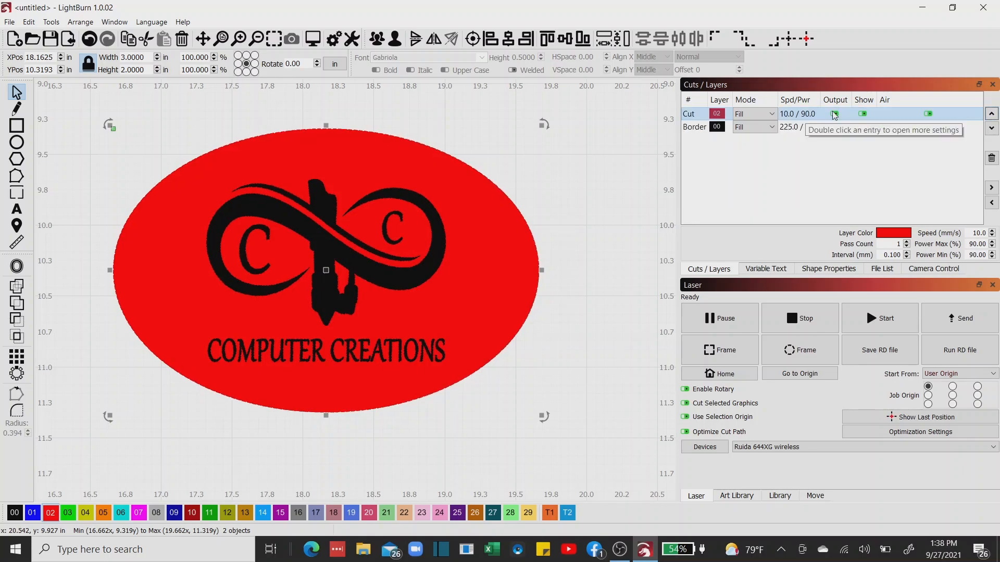
pyautogui.scroll(1, 342, 281)
pyautogui.scroll(1, 343, 280)
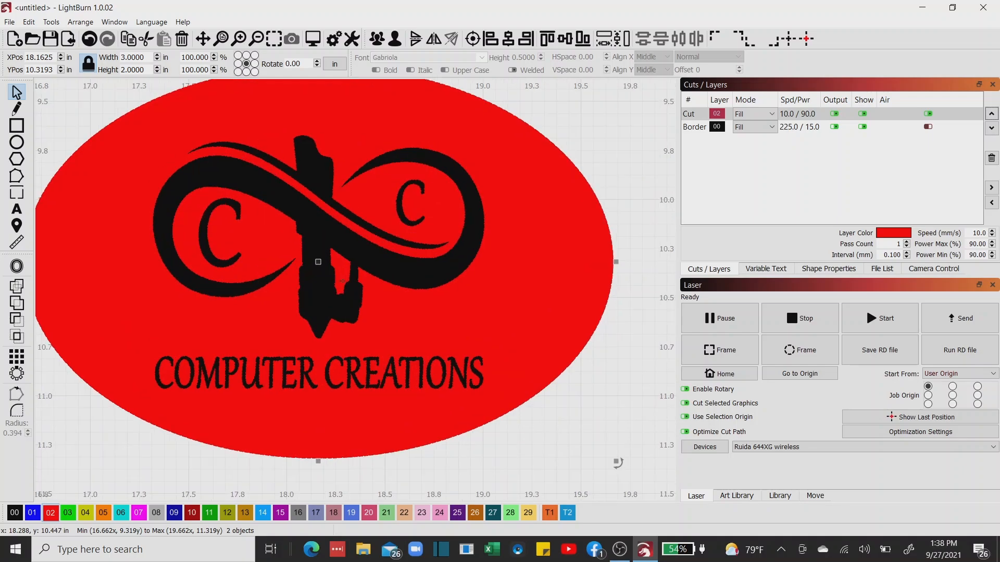
pyautogui.scroll(-2, 342, 281)
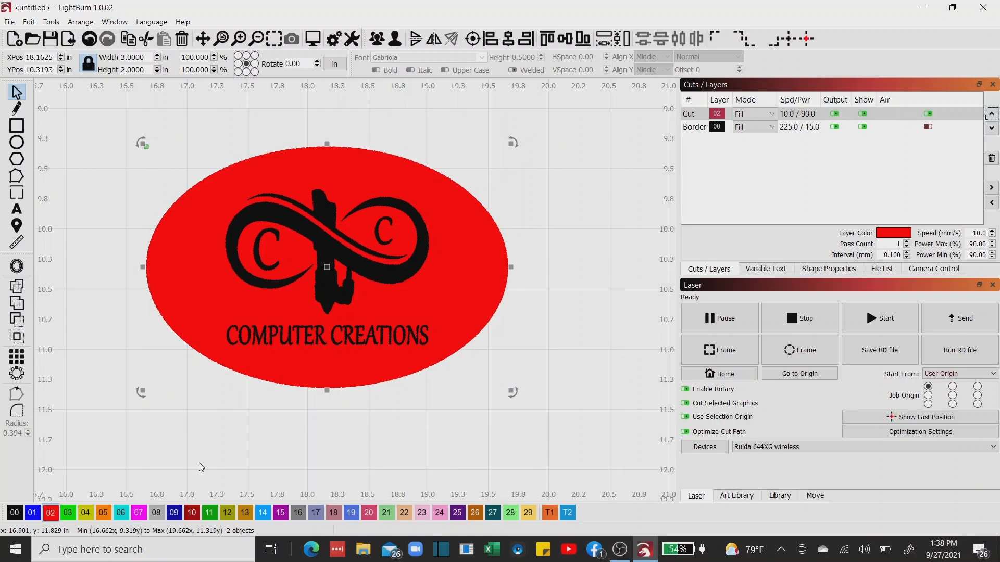
# - Toggle the workspace view style from filled to wireframe
pyautogui.click(114, 23)
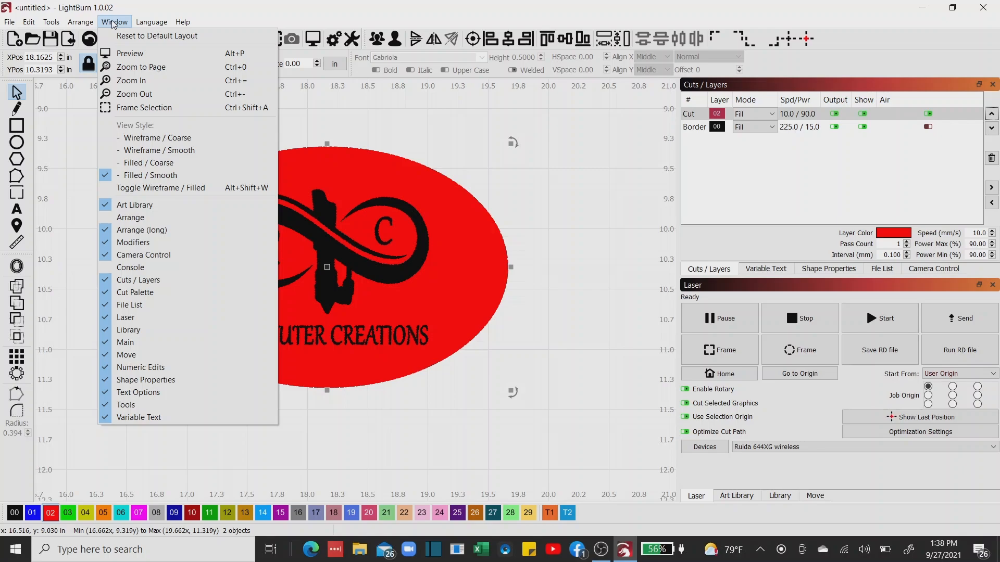
pyautogui.click(139, 190)
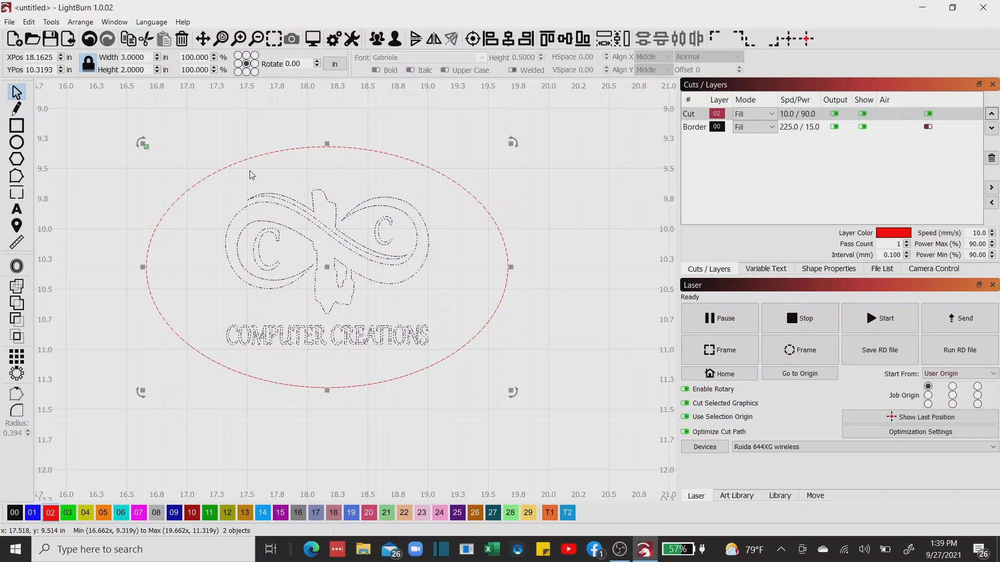
# - Try Line mode on the red Cut layer, and return the layer to Fill
pyautogui.click(758, 114)
pyautogui.click(757, 135)
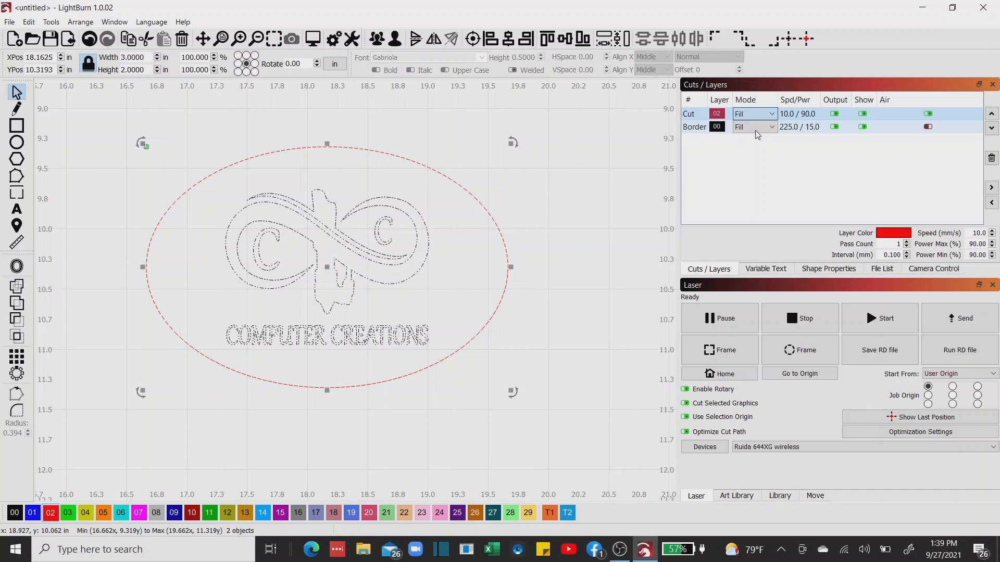
pyautogui.click(758, 131)
pyautogui.click(758, 127)
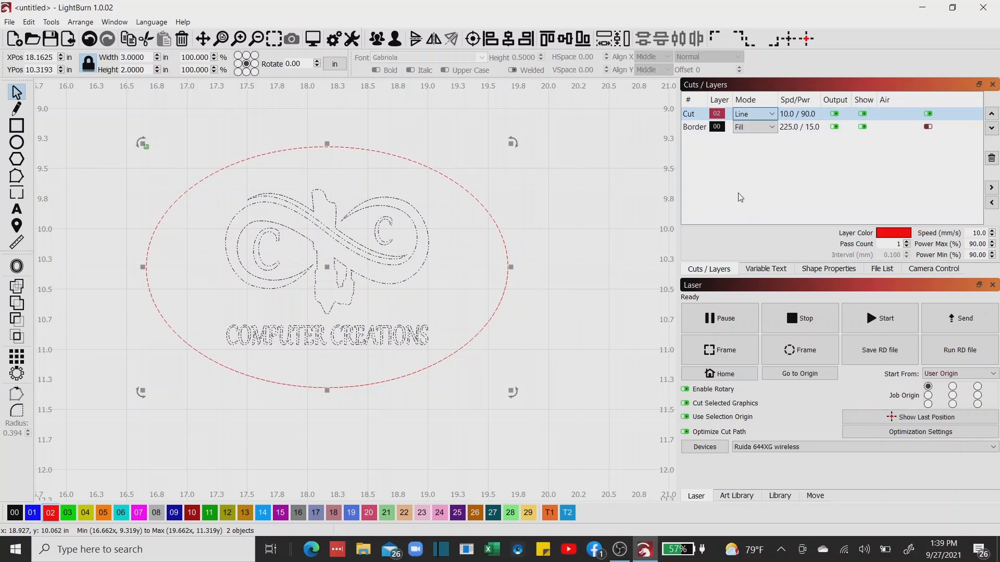
pyautogui.hotkey('ctrl', 'z')
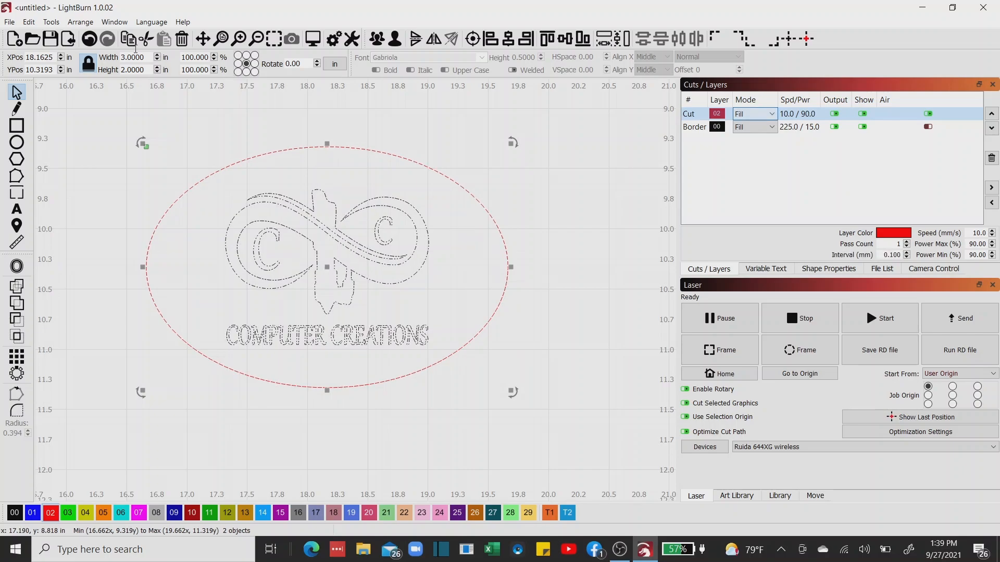
# - Toggle the workspace view style from wireframe back to filled
pyautogui.click(114, 22)
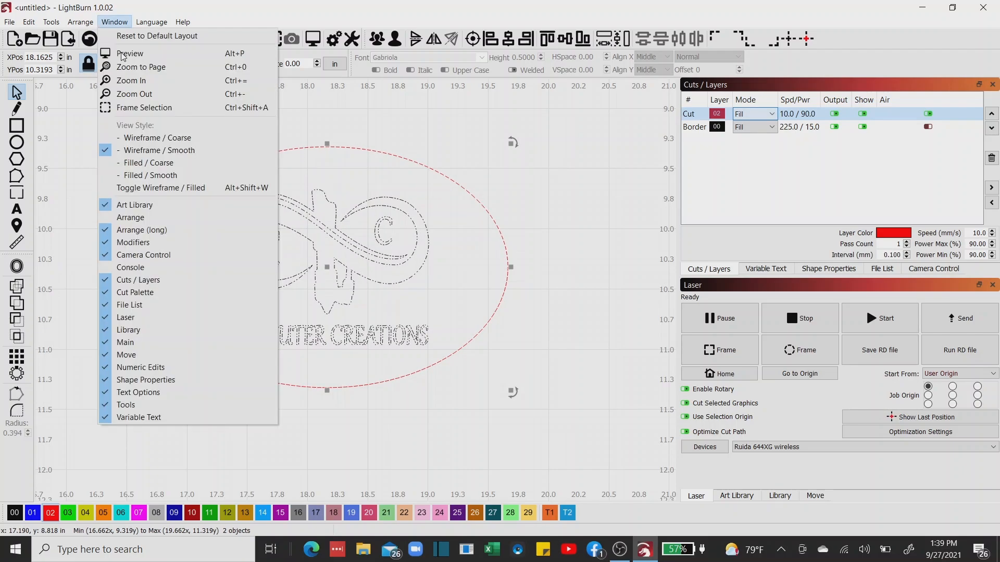
pyautogui.click(135, 189)
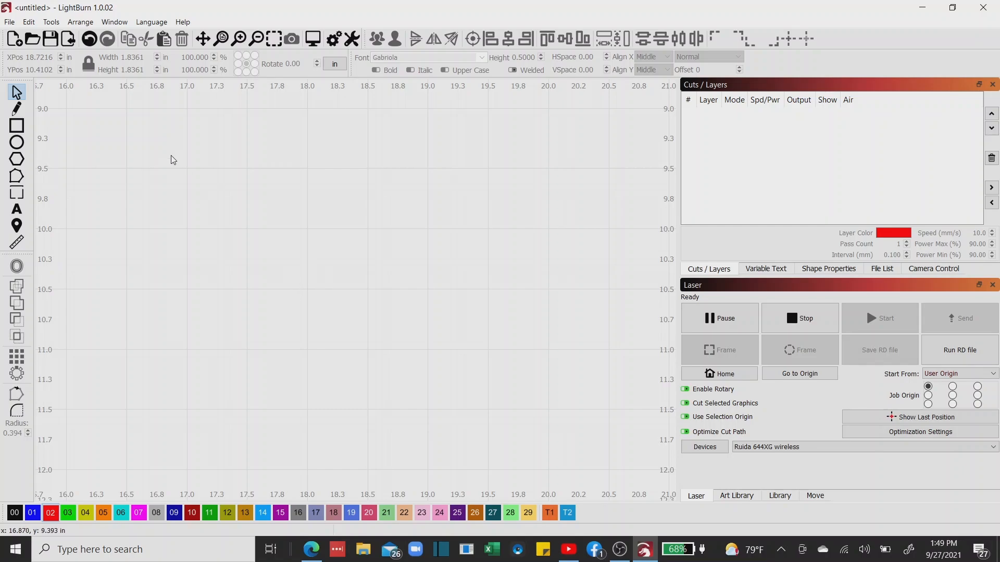
# - Create a QR code about 2.19 in square in the empty workspace, with the copied YouTube channel link as its raw content
pyautogui.click(51, 23)
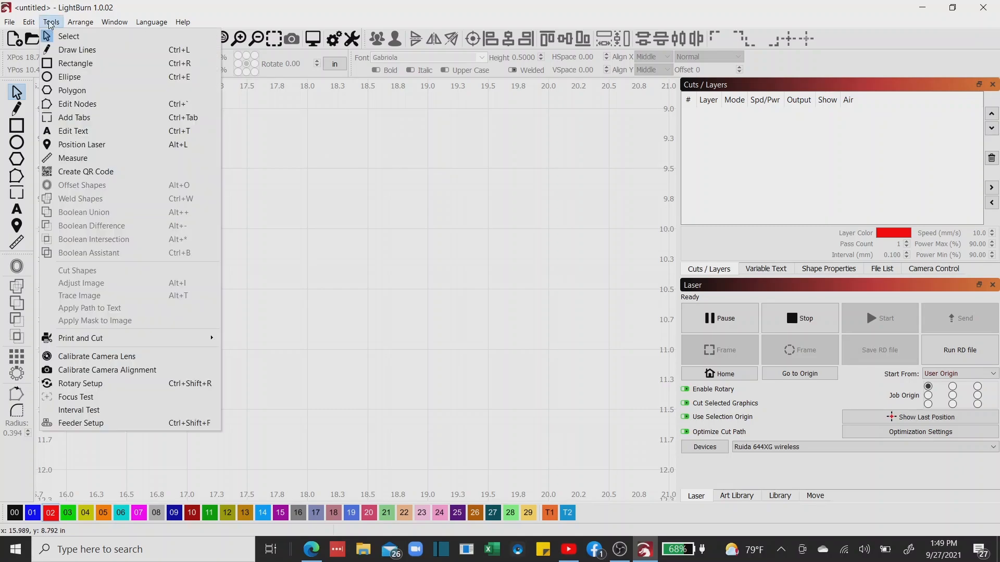
pyautogui.click(85, 172)
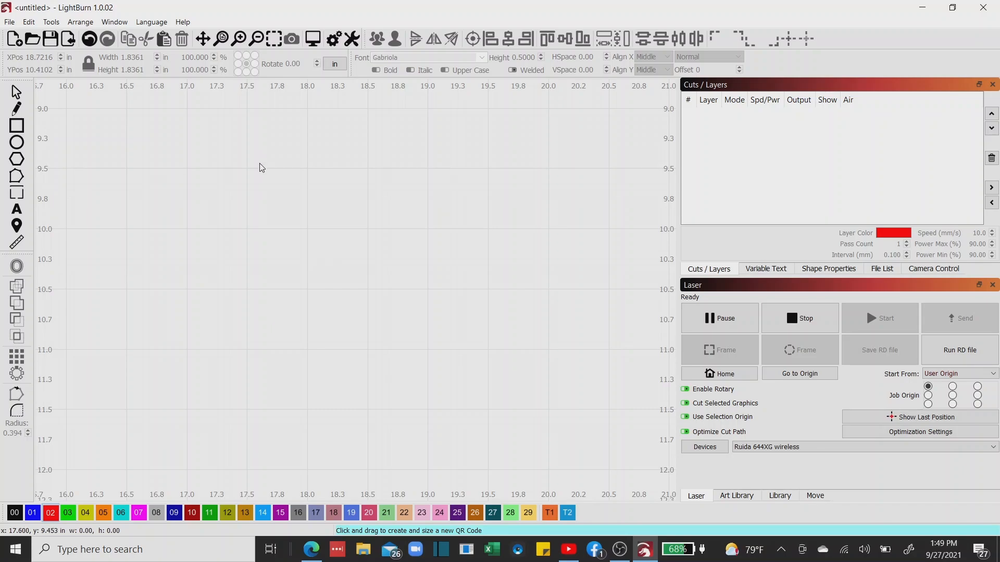
pyautogui.moveTo(259, 163); pyautogui.dragTo(478, 431)
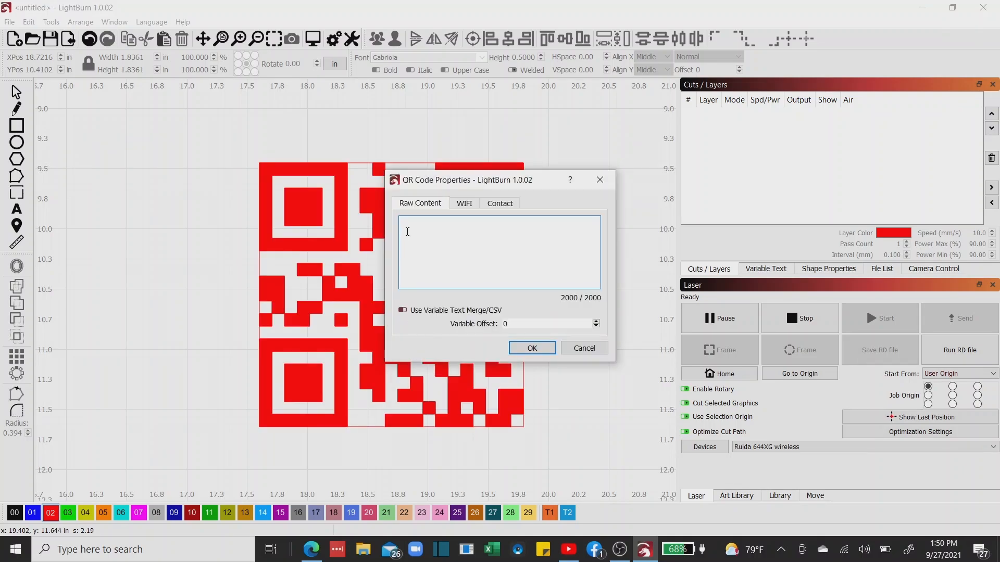
pyautogui.click(404, 225)
pyautogui.rightClick(404, 225)
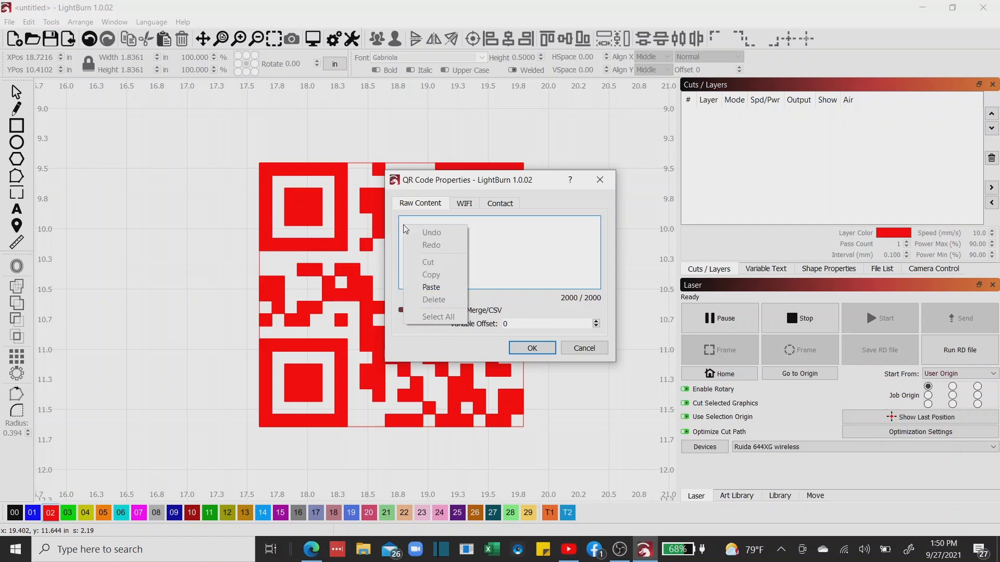
pyautogui.click(430, 288)
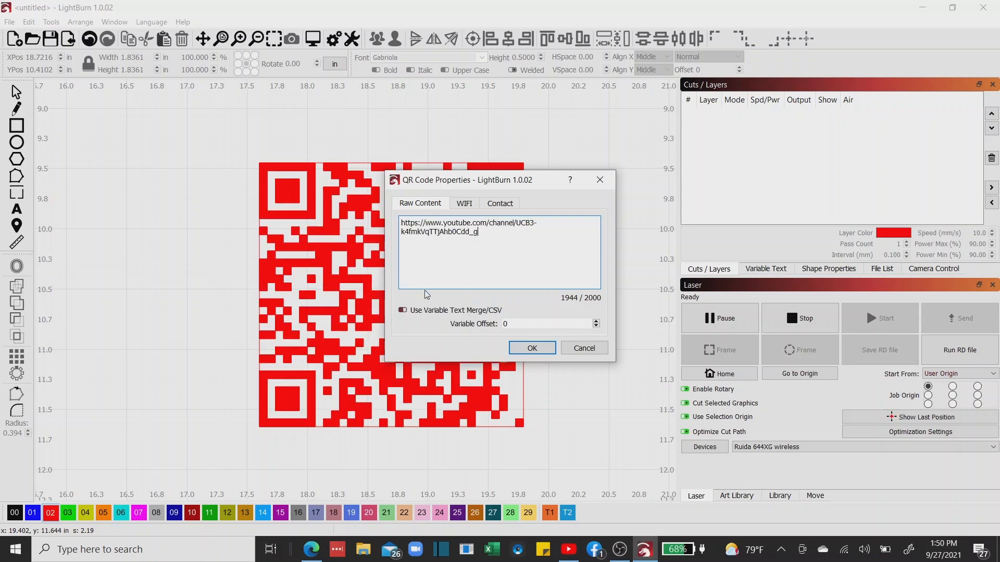
pyautogui.click(528, 349)
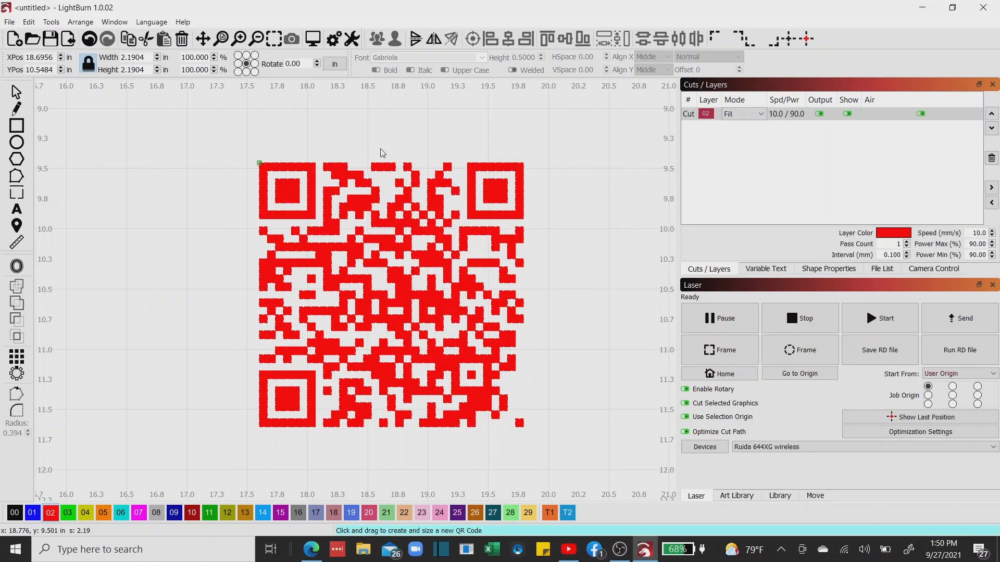
# - Preview the laser job for the QR code and close the preview
pyautogui.click(740, 118)
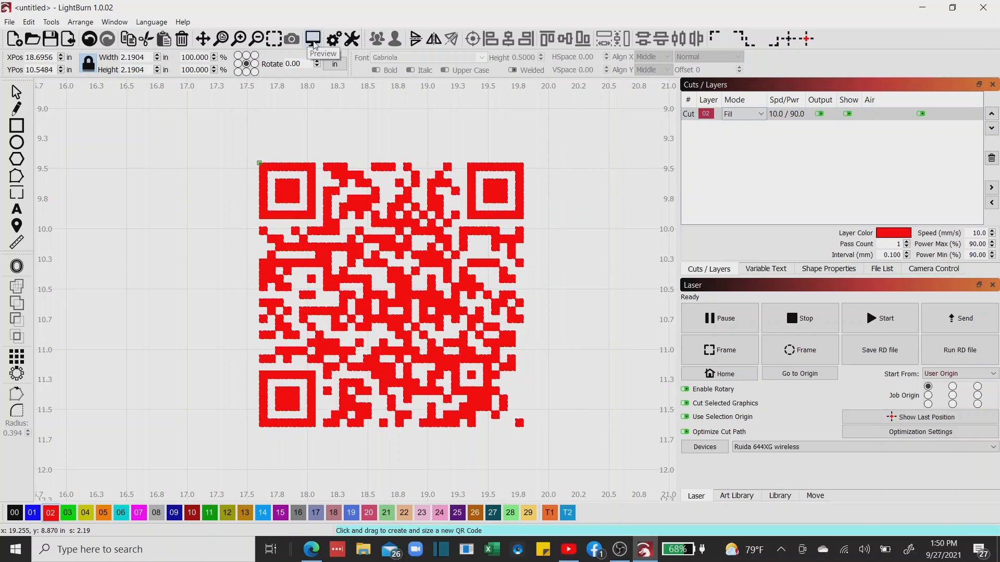
pyautogui.click(312, 39)
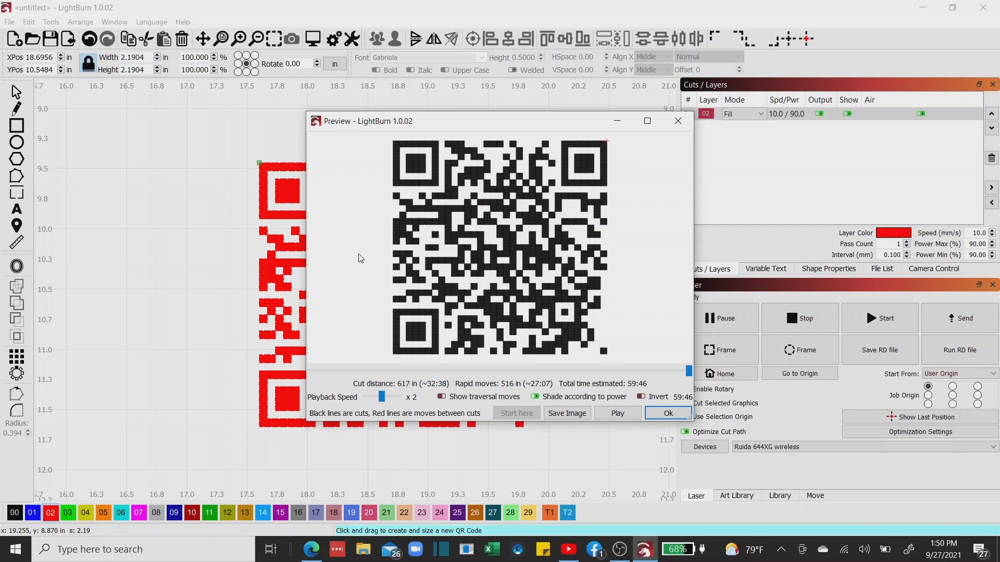
pyautogui.click(664, 415)
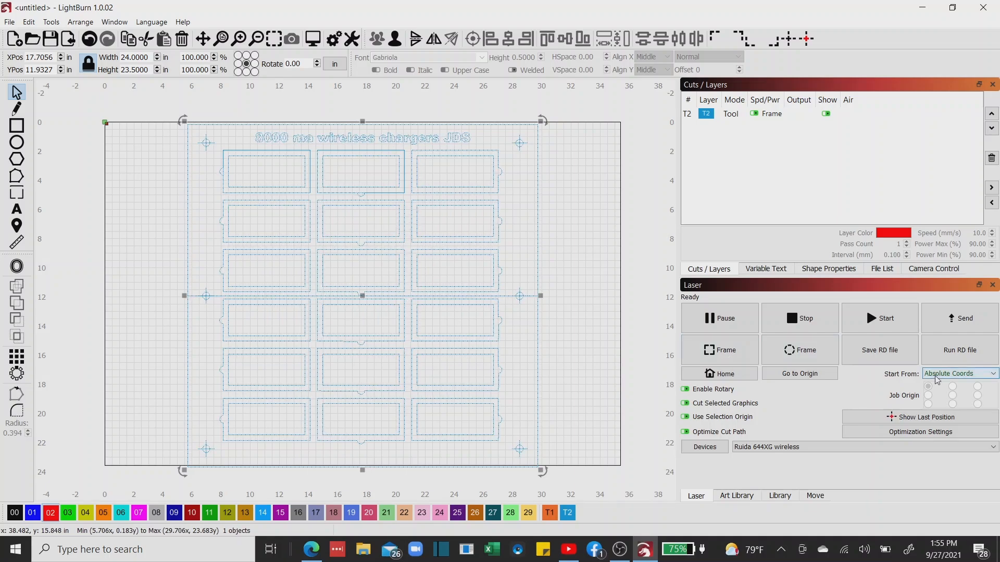
# - Activate the Position Laser tool, examine the center of the upper-left registration target on the wireless charger jig, and leave the tool
pyautogui.scroll(1, 174, 155)
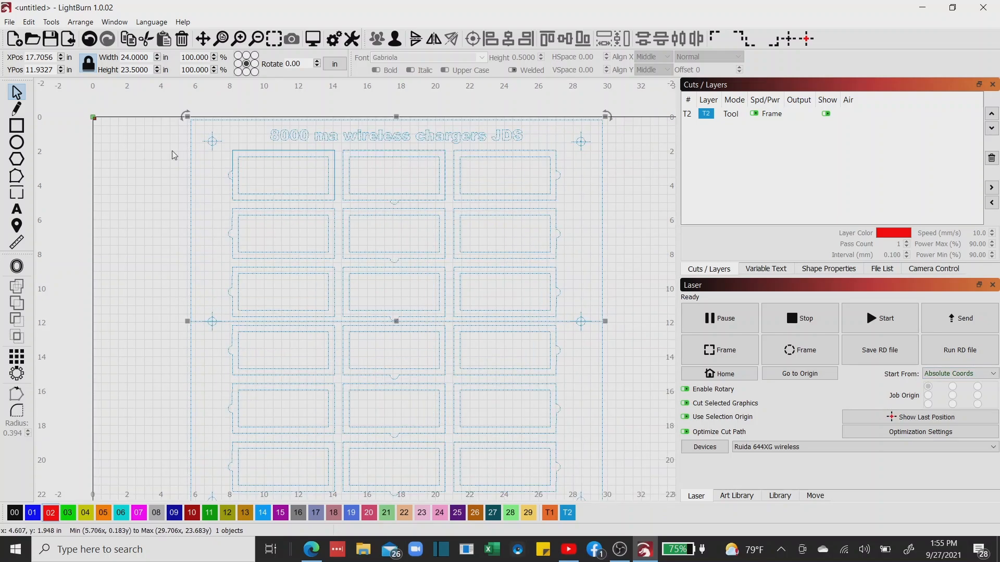
pyautogui.click(17, 231)
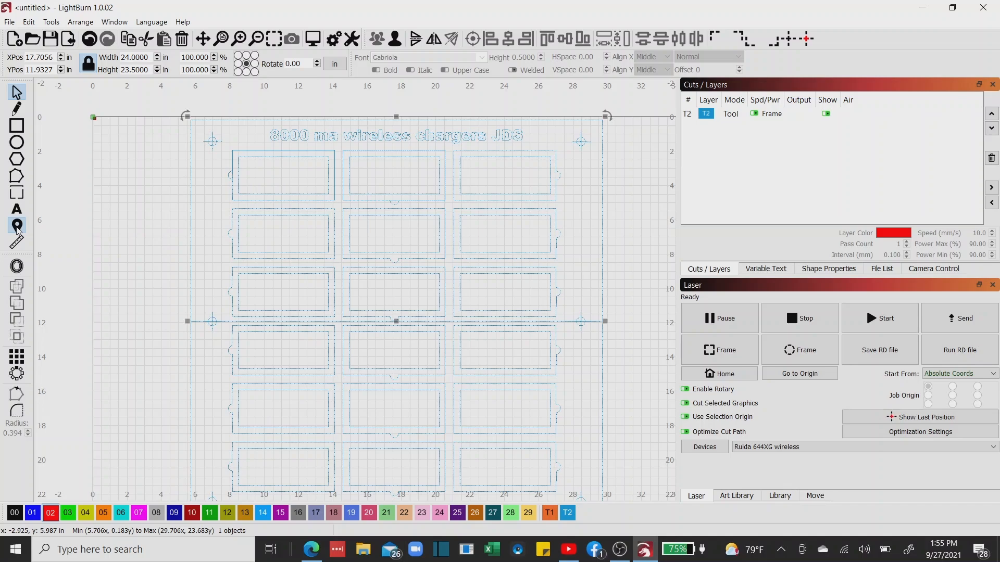
pyautogui.scroll(5, 210, 138)
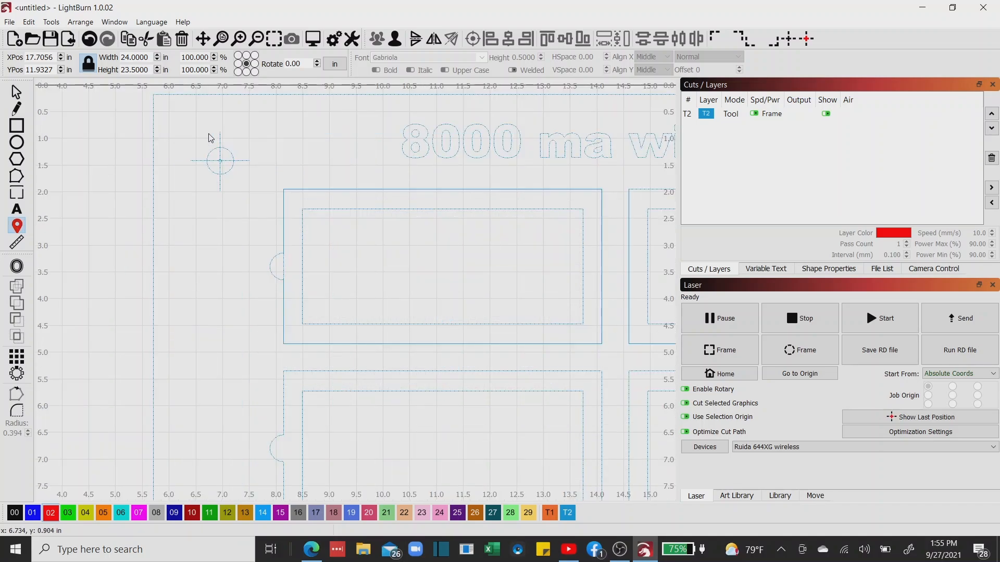
pyautogui.scroll(5, 210, 138)
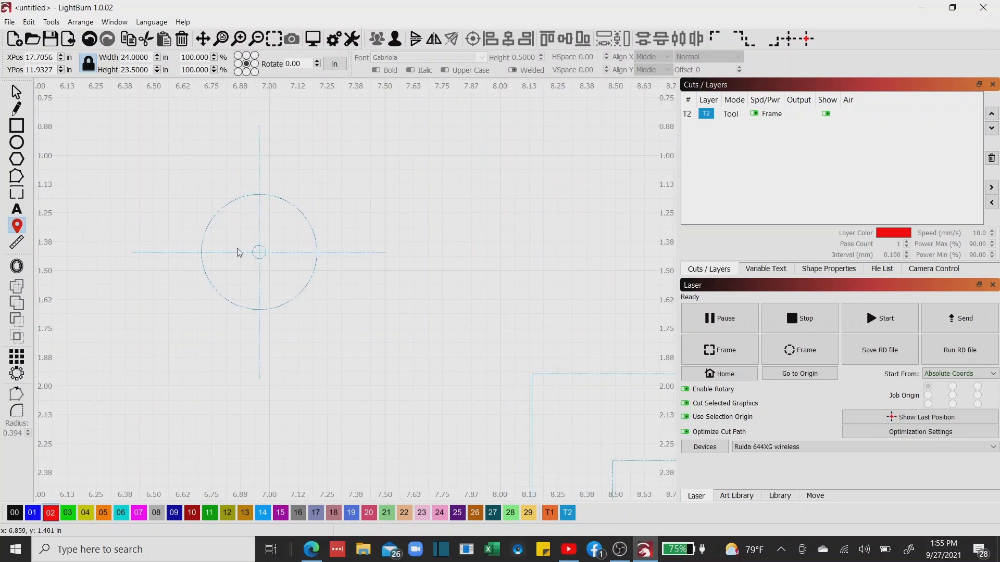
pyautogui.scroll(3, 238, 253)
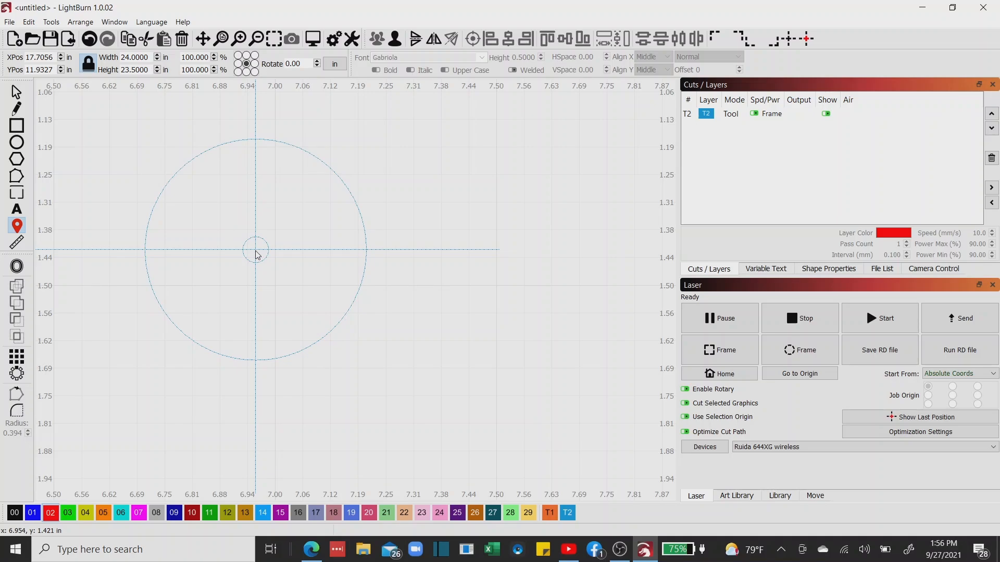
pyautogui.scroll(-4, 256, 255)
pyautogui.scroll(-1, 256, 255)
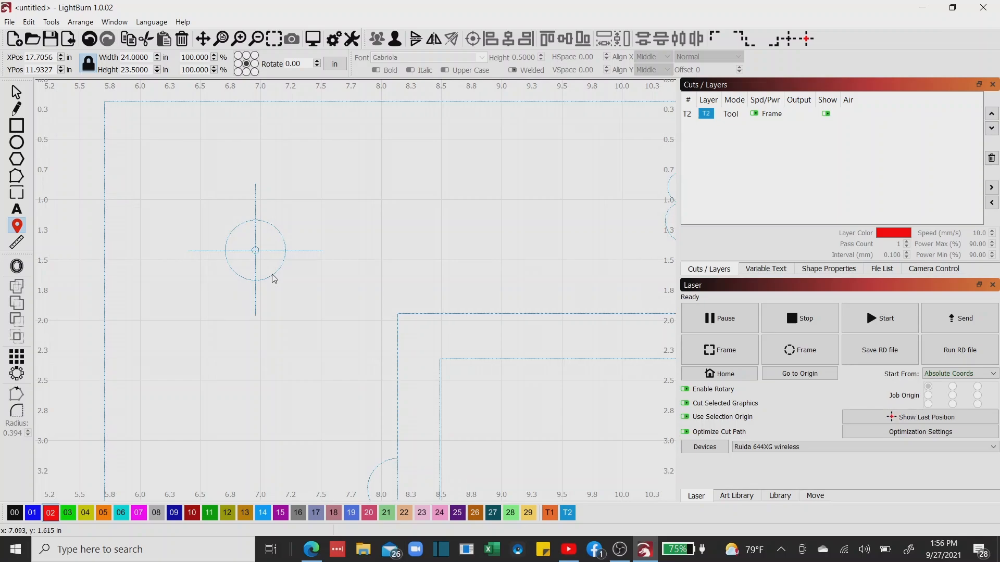
pyautogui.press('Escape')
pyautogui.scroll(-5, 255, 253)
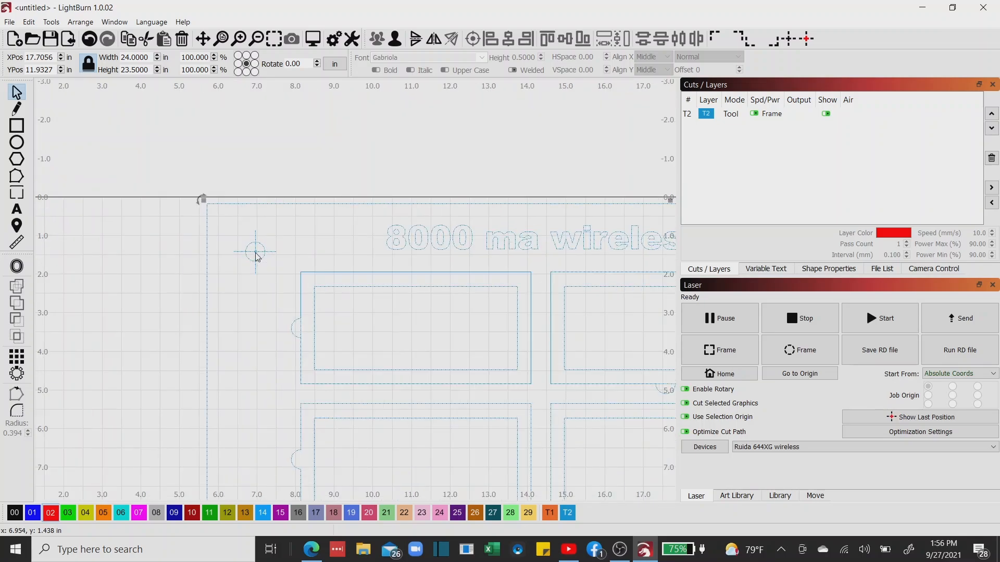
pyautogui.scroll(-3, 255, 252)
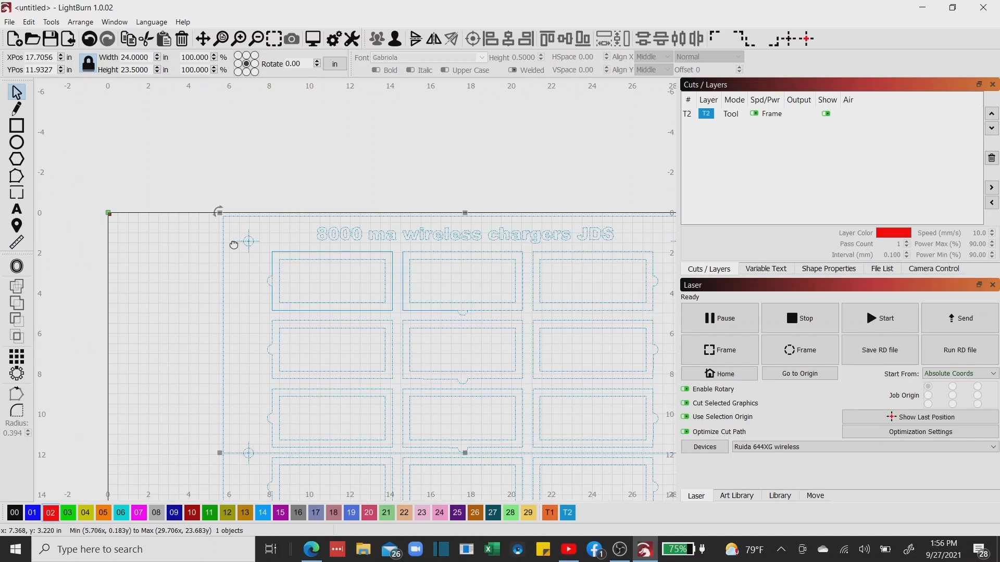
pyautogui.scroll(-4, 234, 245)
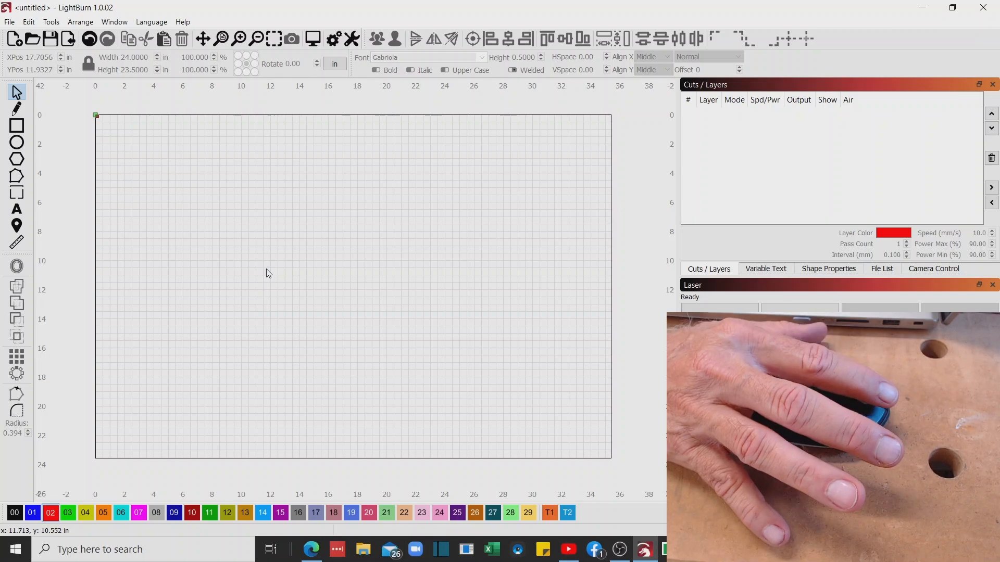
# - Explore the empty work area by zooming in and out and panning the page
pyautogui.scroll(1, 269, 274)
pyautogui.scroll(-5, 268, 273)
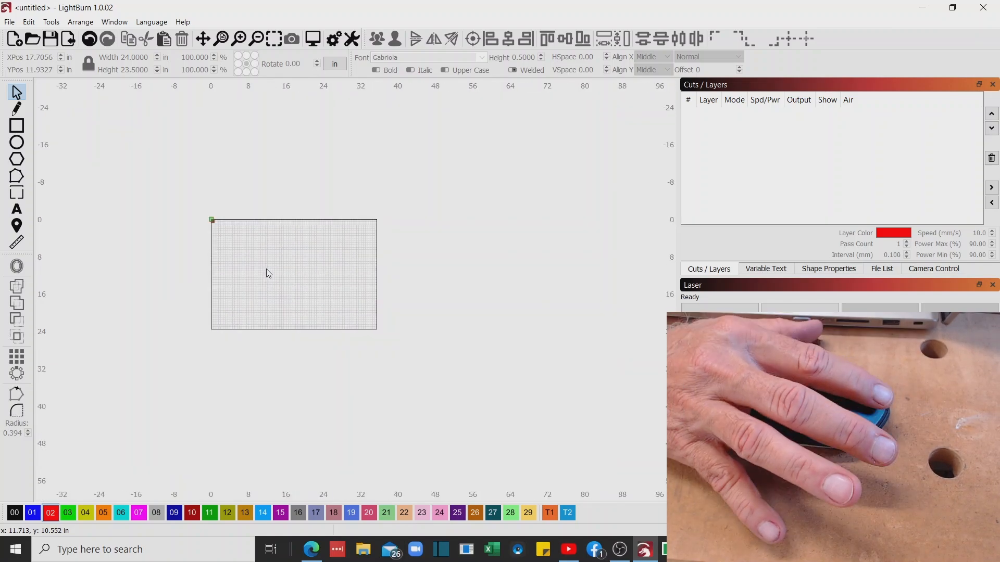
pyautogui.scroll(5, 268, 274)
pyautogui.scroll(-2, 269, 273)
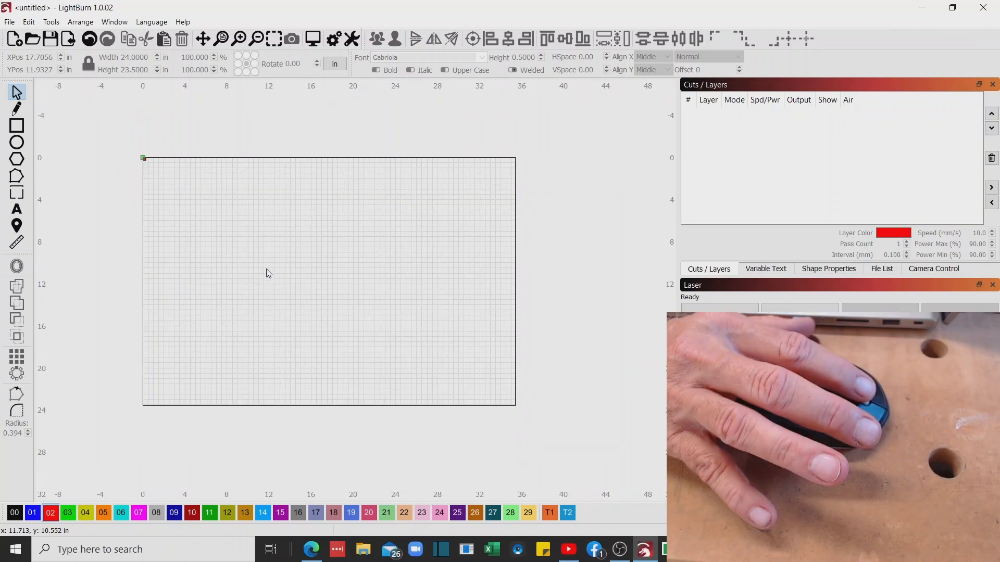
pyautogui.scroll(4, 269, 273)
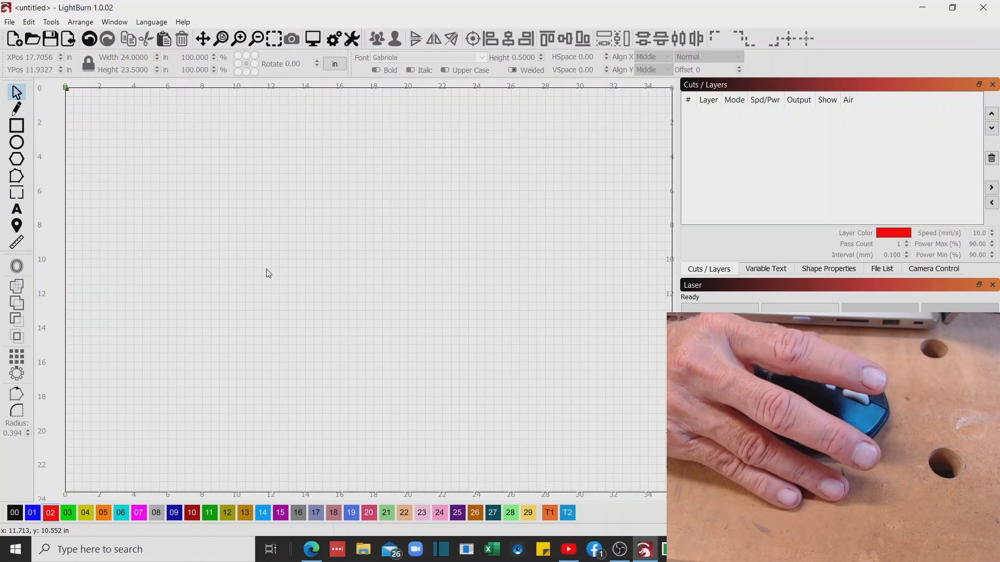
pyautogui.scroll(-1, 269, 274)
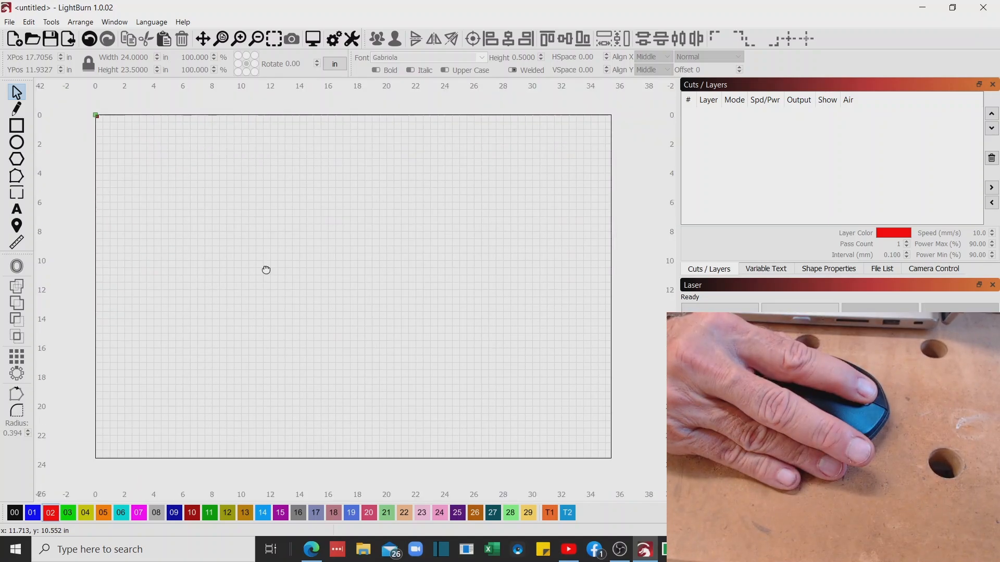
pyautogui.moveTo(266, 270); pyautogui.dragTo(290, 286)
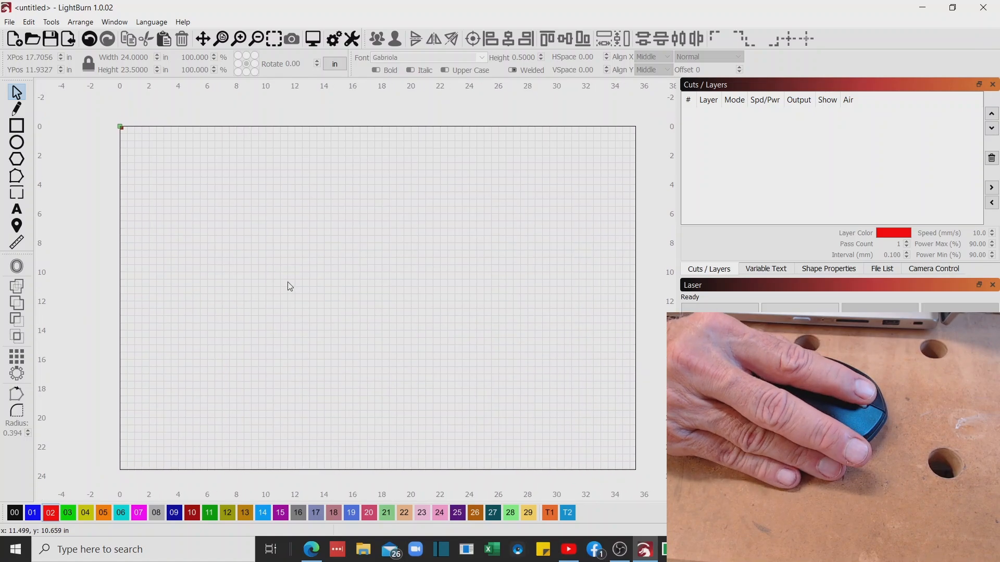
pyautogui.scroll(-2, 312, 286)
pyautogui.scroll(2, 312, 287)
pyautogui.moveTo(312, 285); pyautogui.dragTo(296, 284)
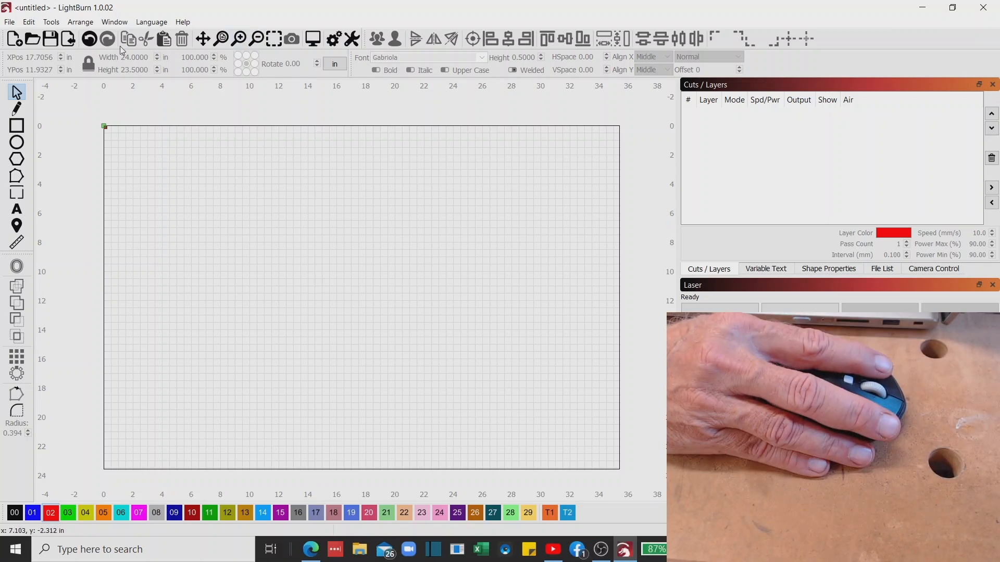
# - Turn off the inverted mouse wheel zoom direction in the display settings and test zooming on the work area
pyautogui.click(333, 40)
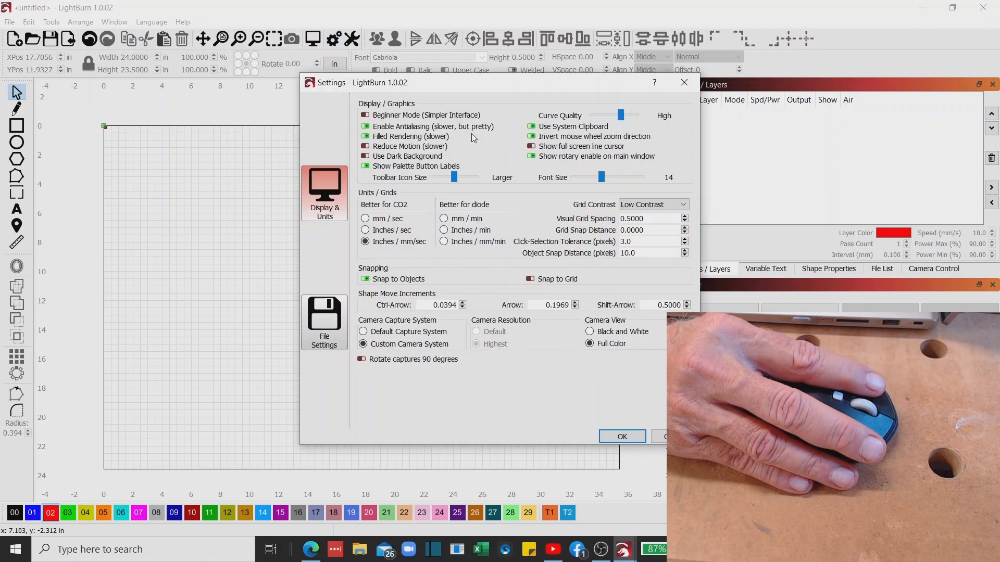
pyautogui.click(531, 138)
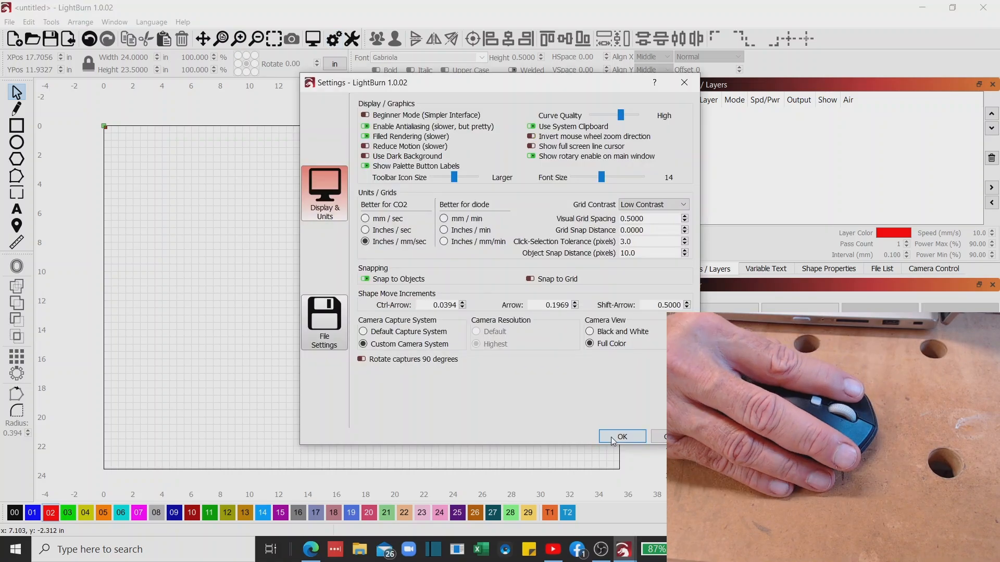
pyautogui.click(621, 437)
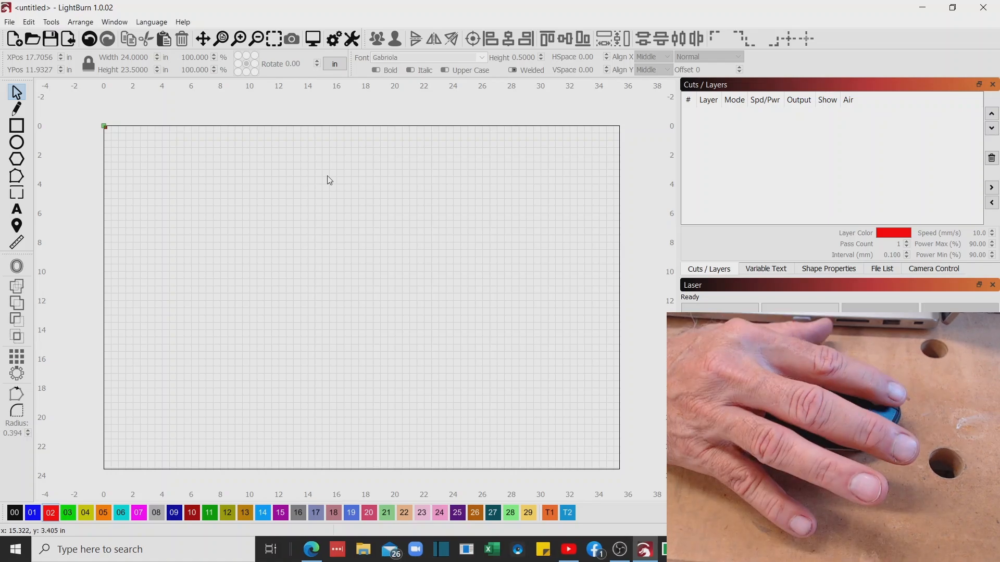
pyautogui.scroll(-2, 329, 180)
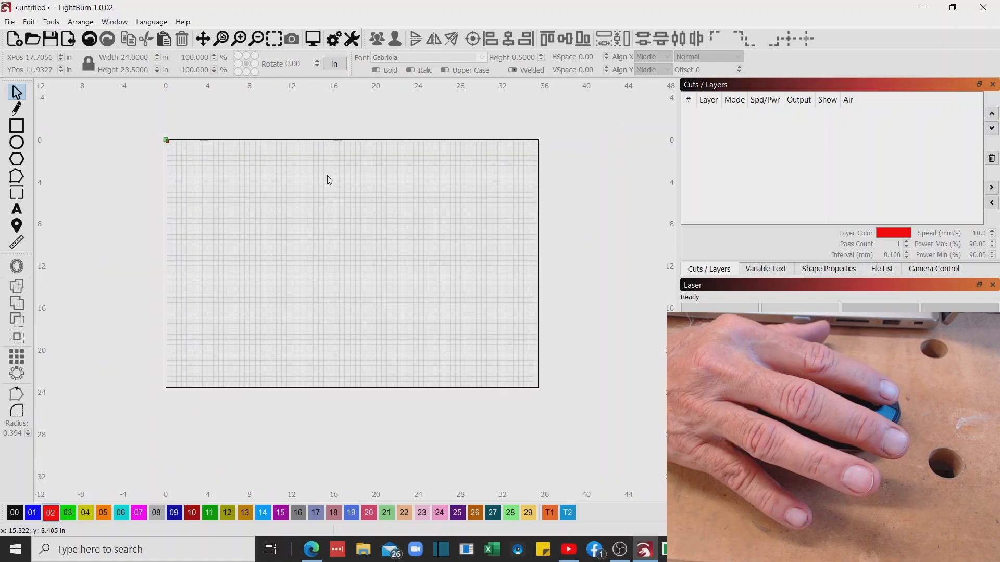
# - Test the non-inverted mouse wheel direction by zooming the empty work area out and back in
pyautogui.scroll(-4, 329, 180)
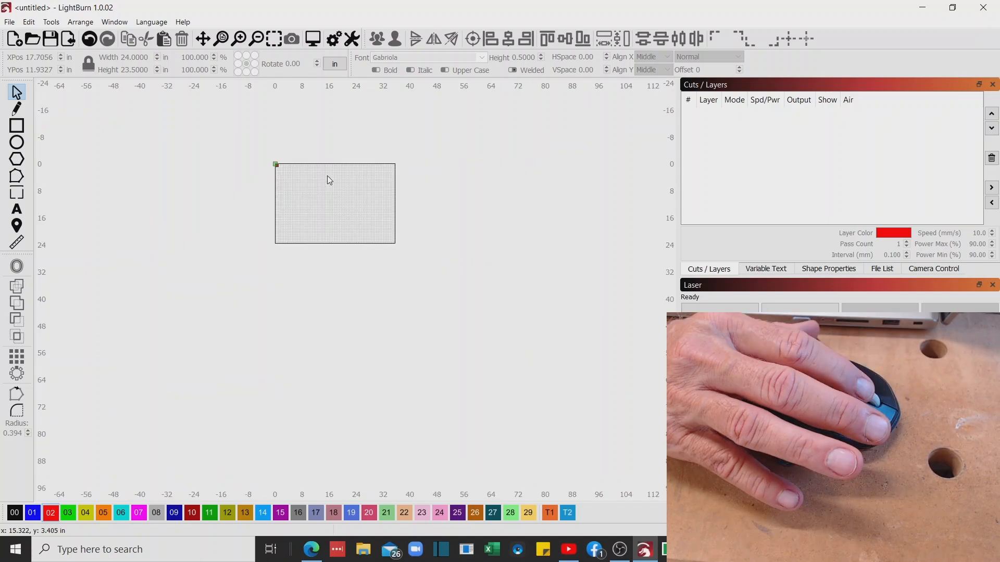
pyautogui.scroll(8, 329, 180)
pyautogui.scroll(-5, 329, 180)
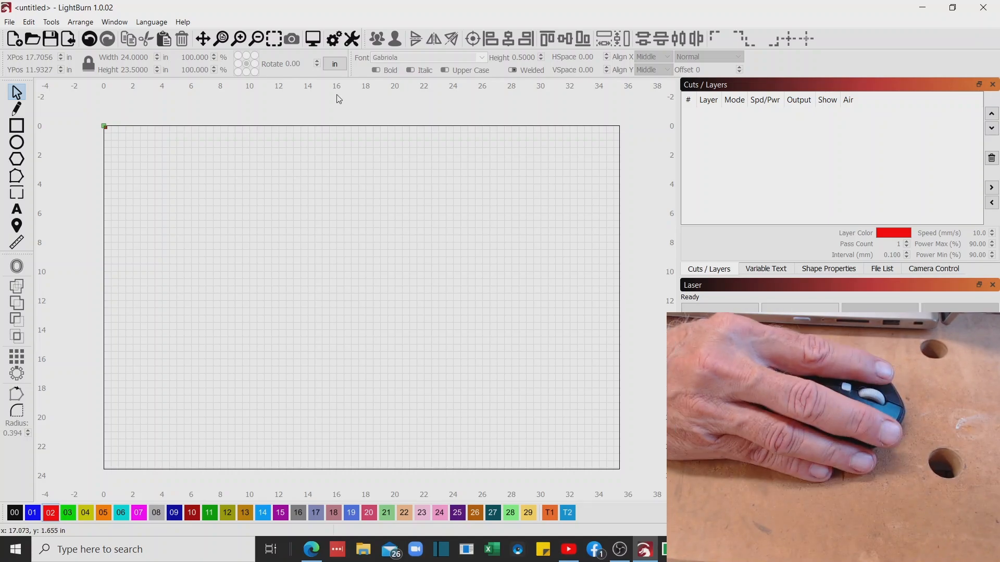
# - Turn on the inverted mouse wheel zoom direction in the display settings and test zooming and panning the work area
pyautogui.click(335, 40)
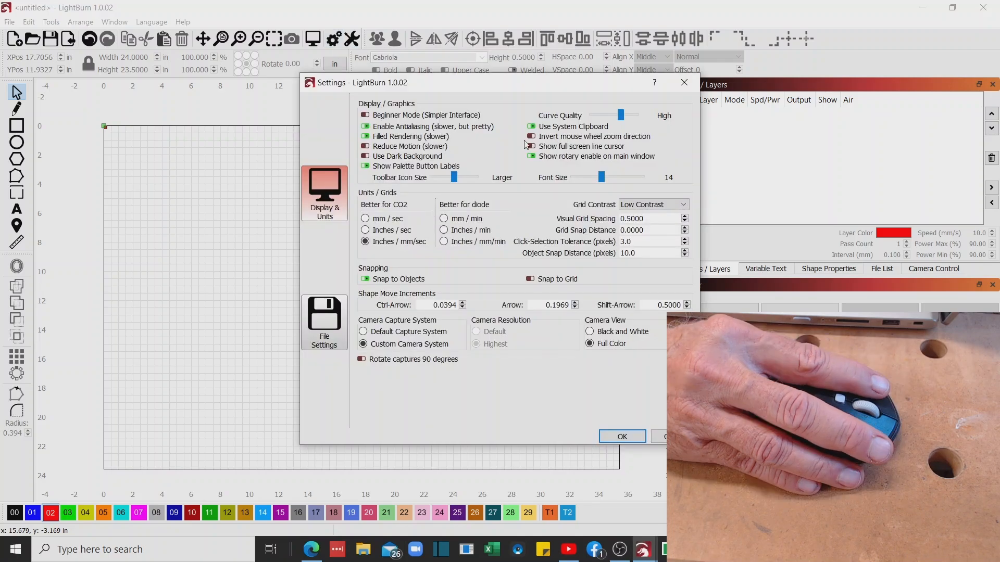
pyautogui.click(531, 137)
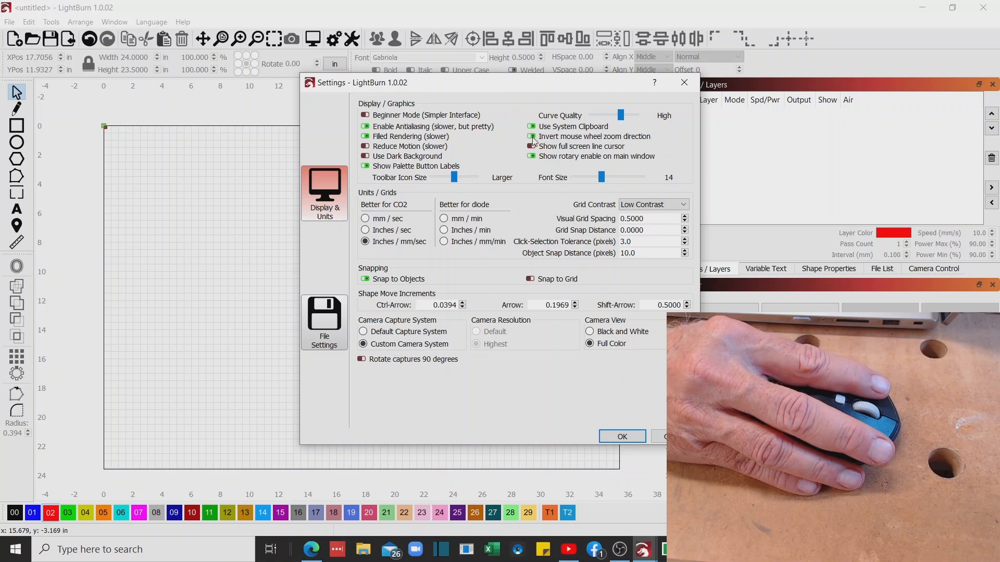
pyautogui.click(608, 436)
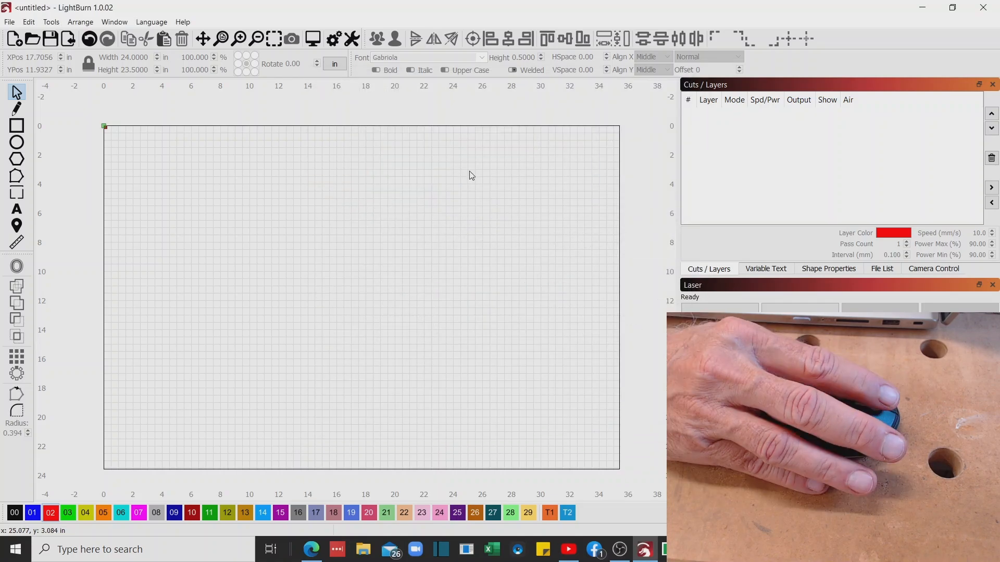
pyautogui.scroll(-8, 471, 176)
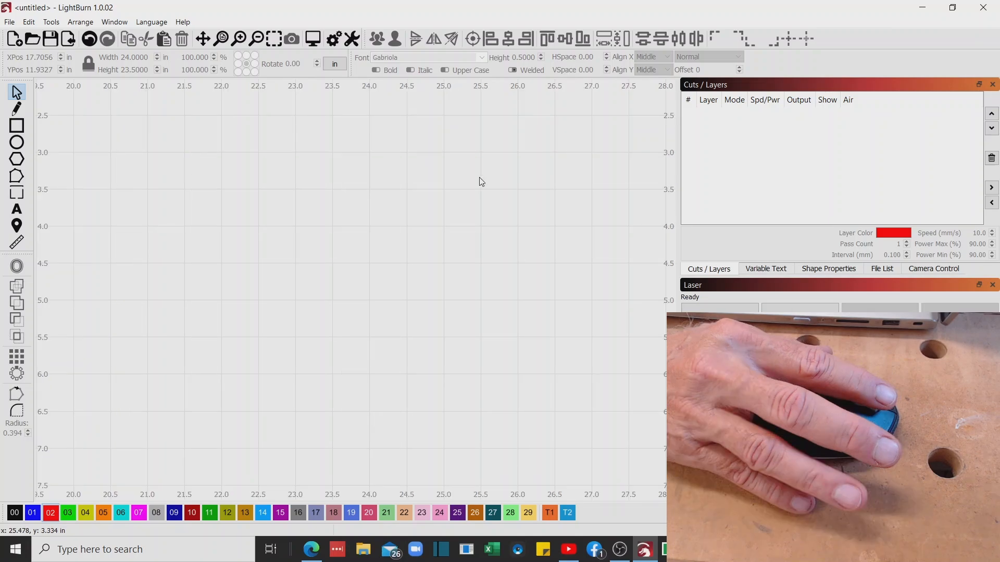
pyautogui.scroll(12, 481, 182)
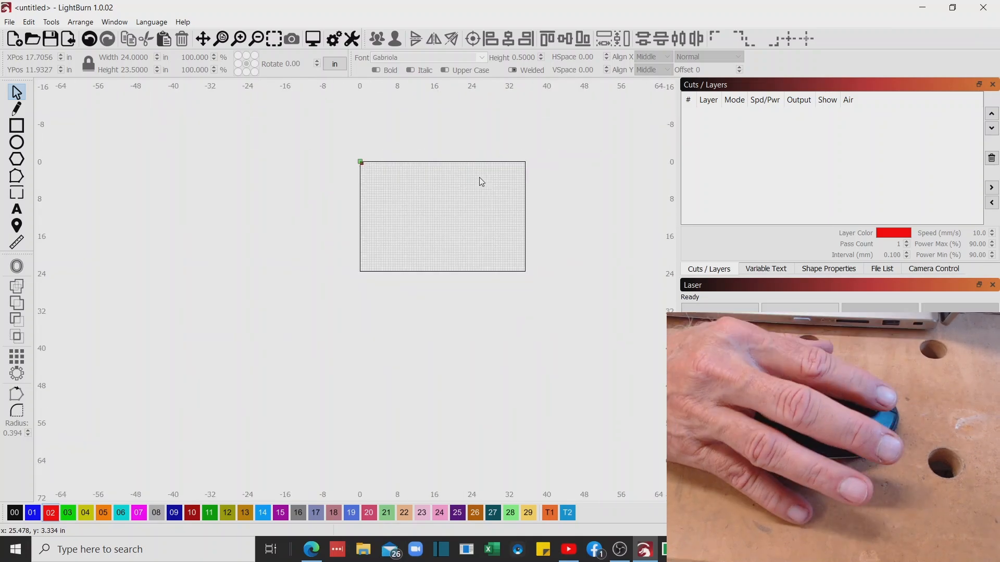
pyautogui.scroll(-3, 481, 181)
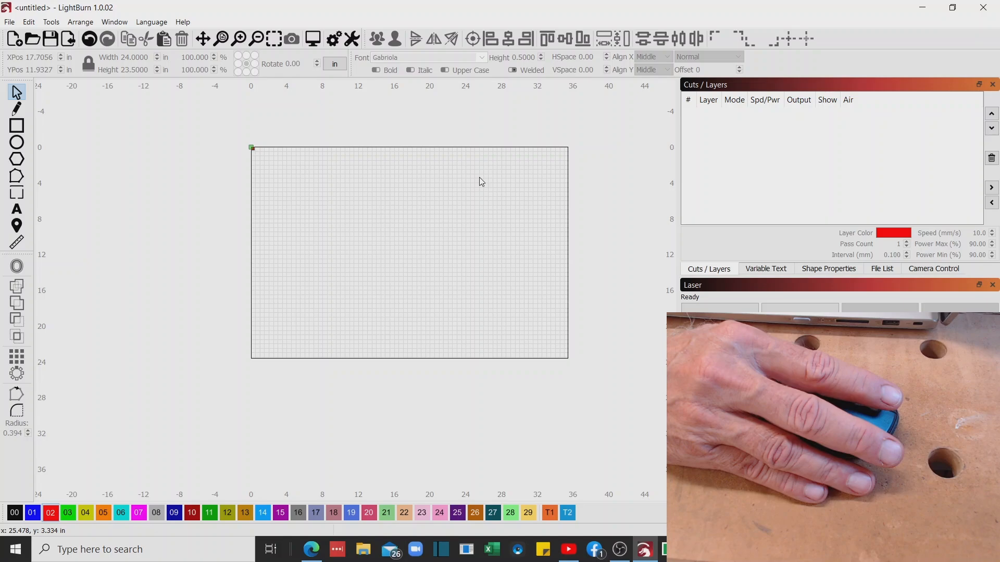
pyautogui.scroll(3, 479, 180)
pyautogui.scroll(-1, 444, 199)
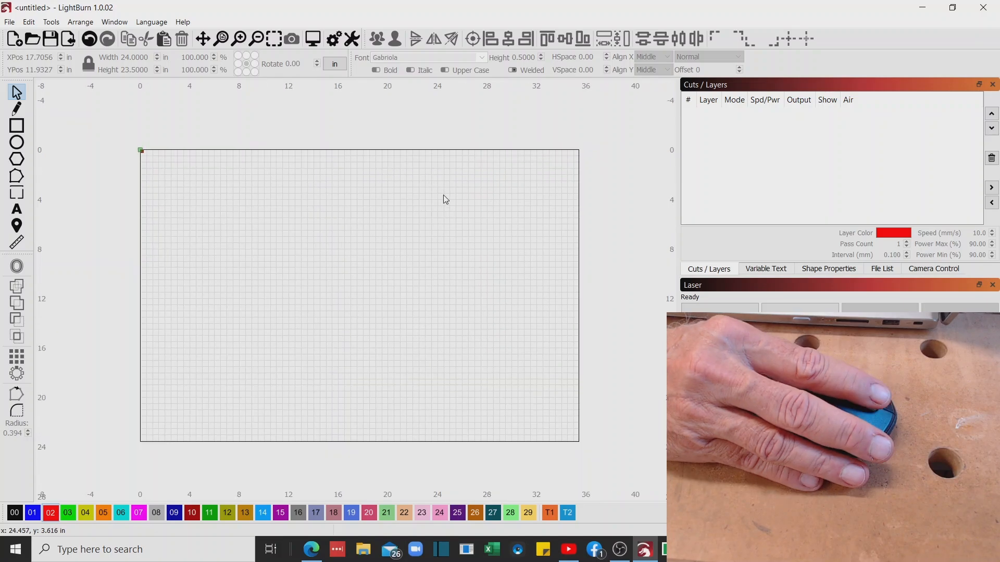
pyautogui.moveTo(442, 196)
pyautogui.mouseDown()
pyautogui.moveTo(445, 178)
pyautogui.moveTo(426, 192)
pyautogui.mouseUp()
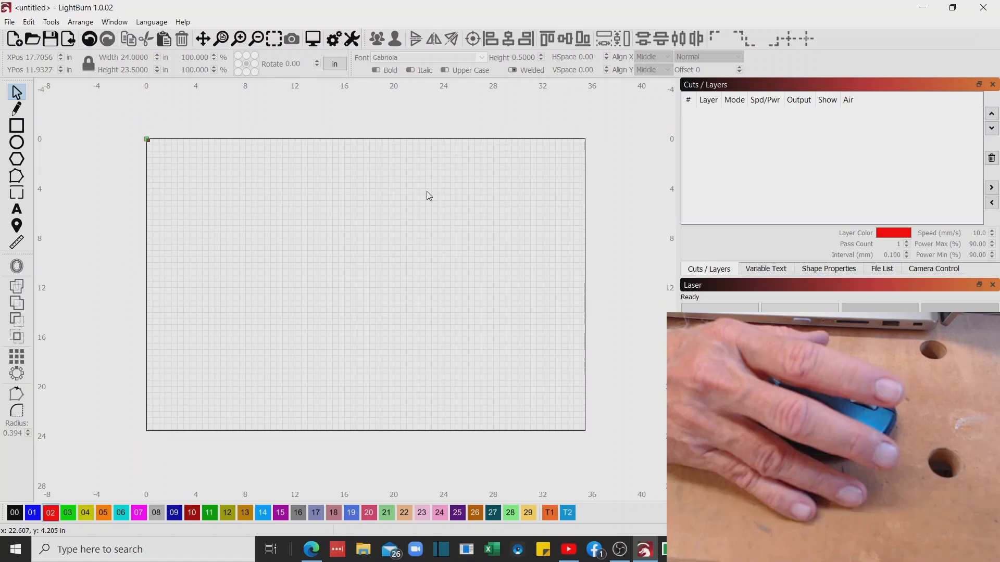